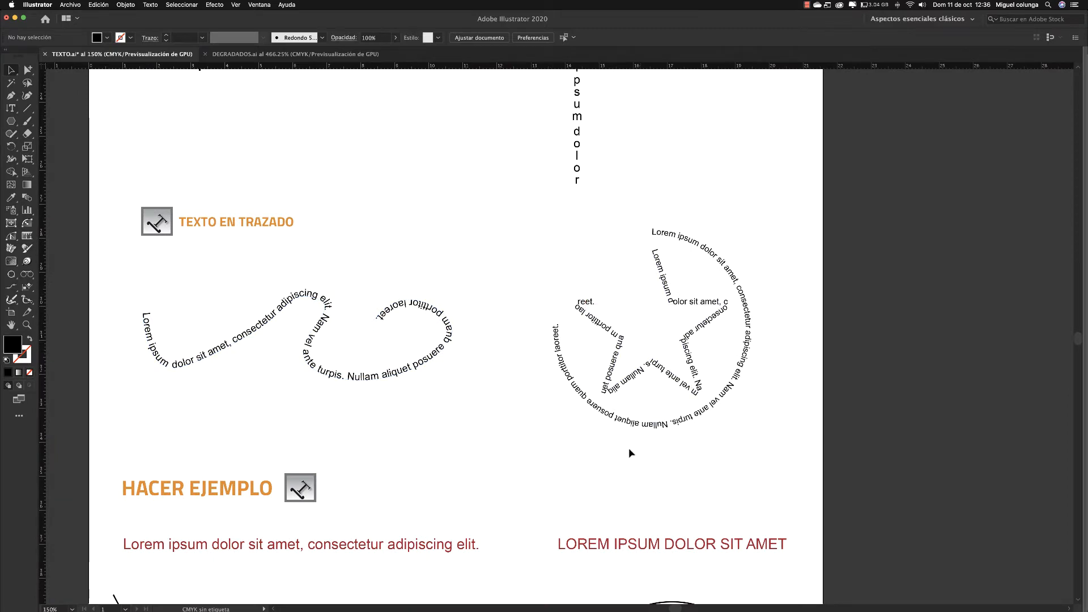
# Copy the red sentence "Lorem ipsum dolor sit amet, consectetur adipiscing elit." under HACER EJEMPLO.
pyautogui.moveTo(579, 488); pyautogui.dragTo(593, 226)
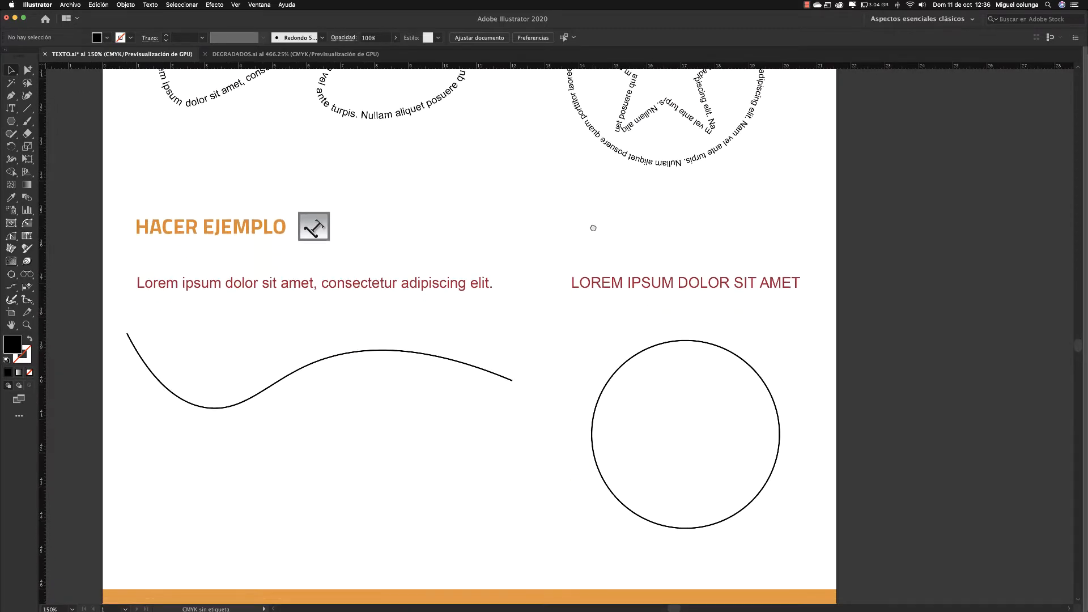
pyautogui.click(487, 285)
pyautogui.tripleClick(486, 285)
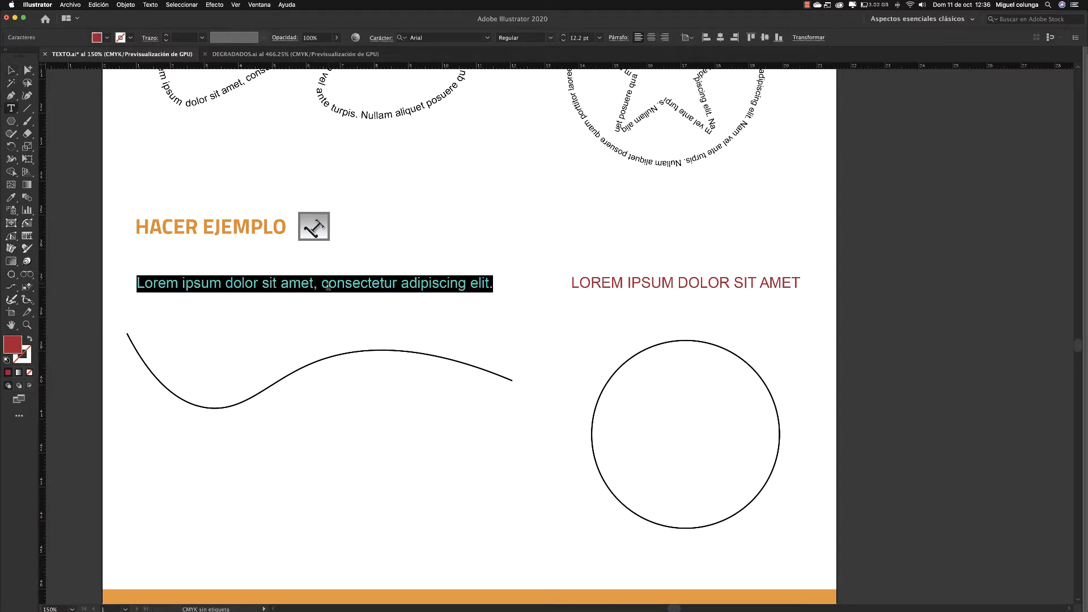
pyautogui.press('Escape')
pyautogui.click(329, 332)
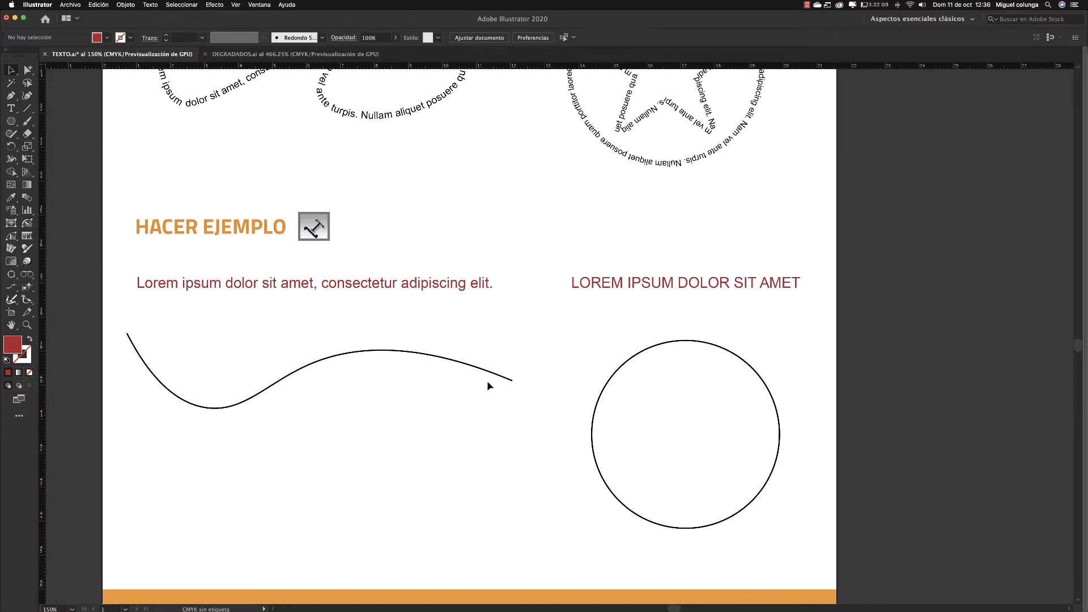
# Create type on the wavy line starting near its left end and paste the copied Lorem ipsum sentence along it.
pyautogui.click(12, 109)
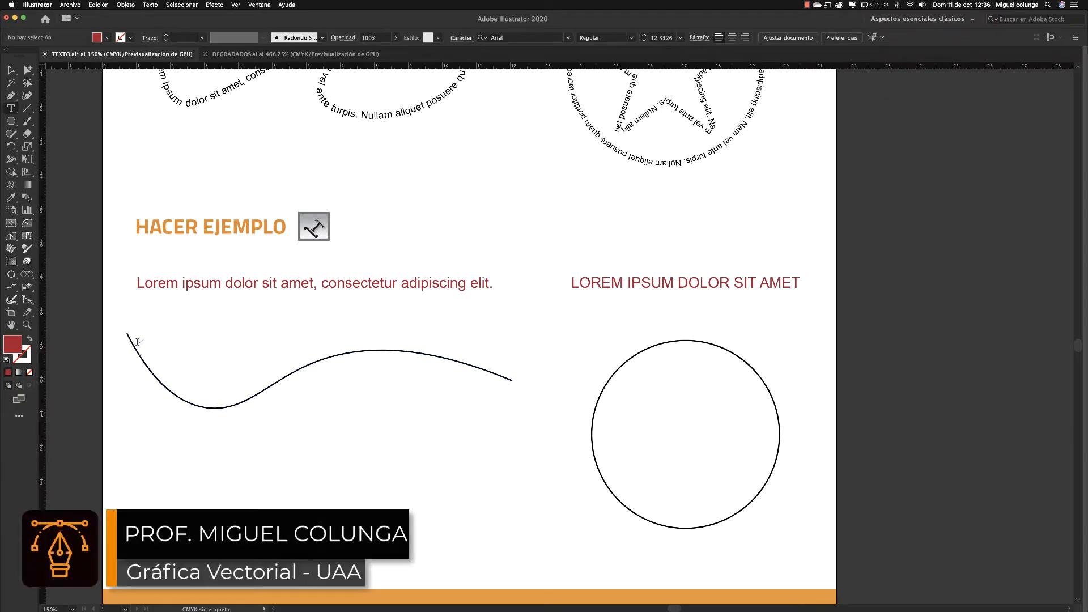
pyautogui.click(132, 339)
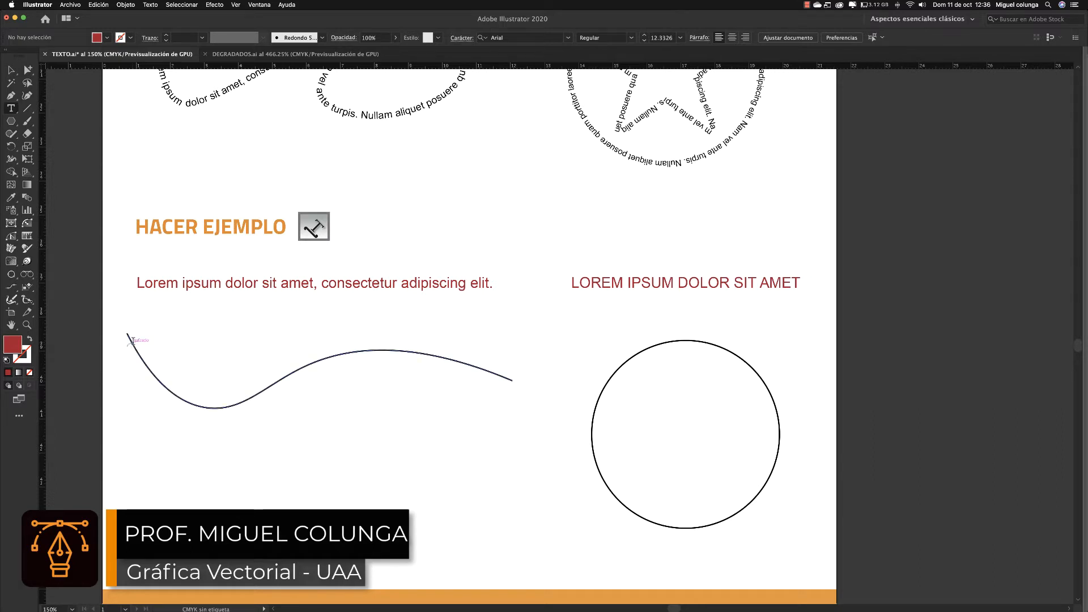
pyautogui.click(132, 340)
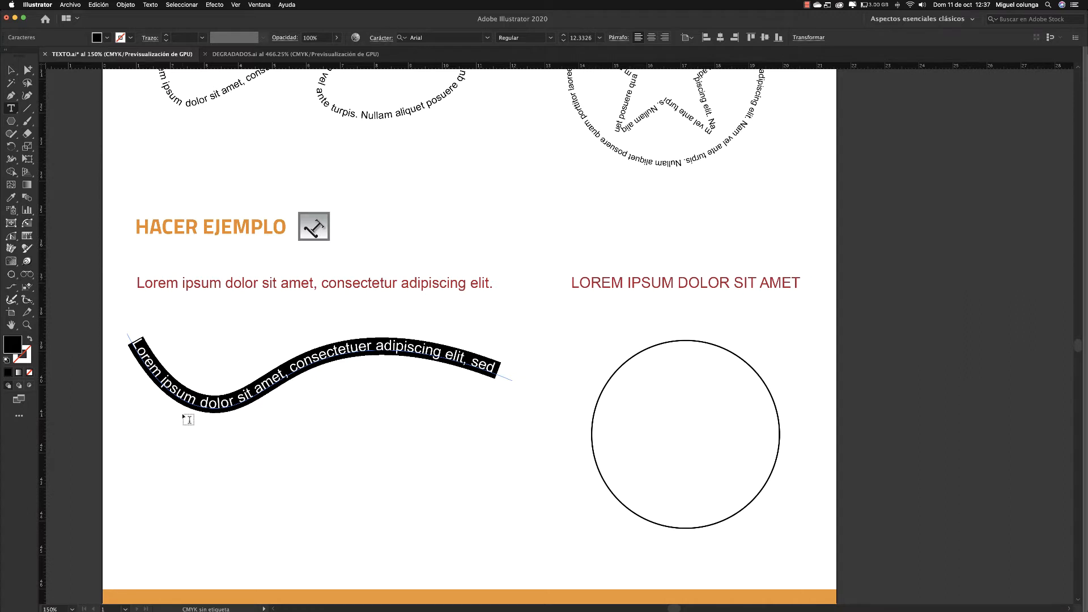
pyautogui.press('super+v')
pyautogui.press('Escape')
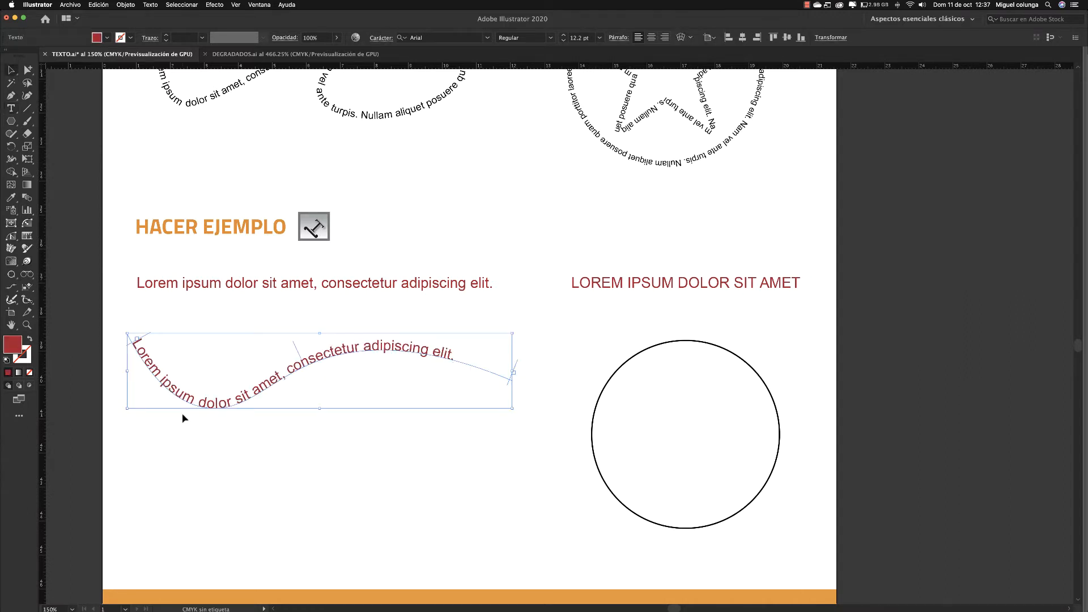
pyautogui.click(183, 417)
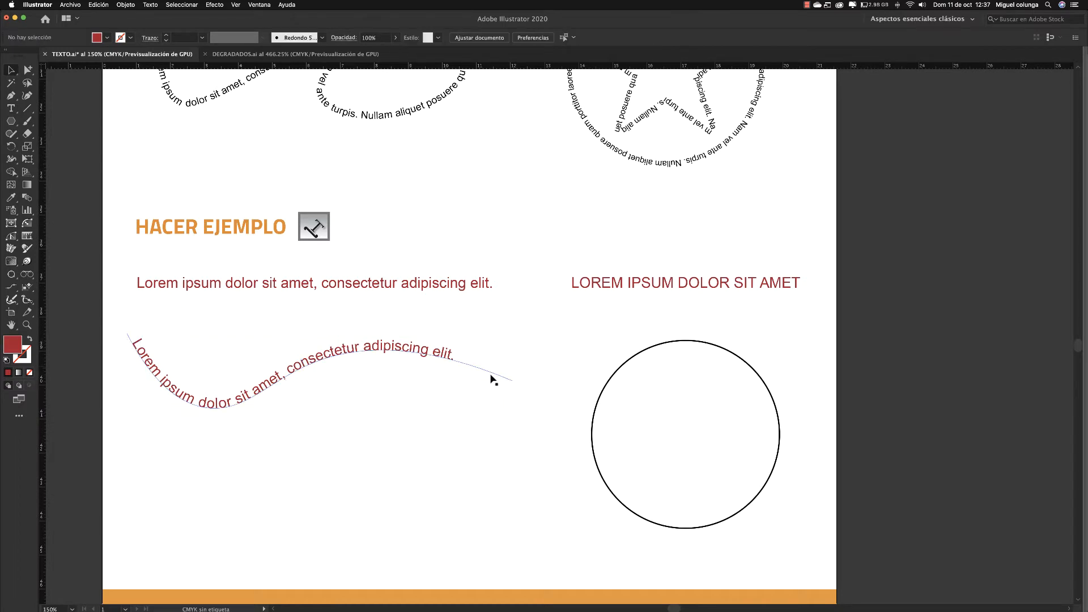
# Copy the uppercase text "LOREM IPSUM DOLOR SIT AMET" above the circle.
pyautogui.moveTo(491, 417); pyautogui.dragTo(482, 385)
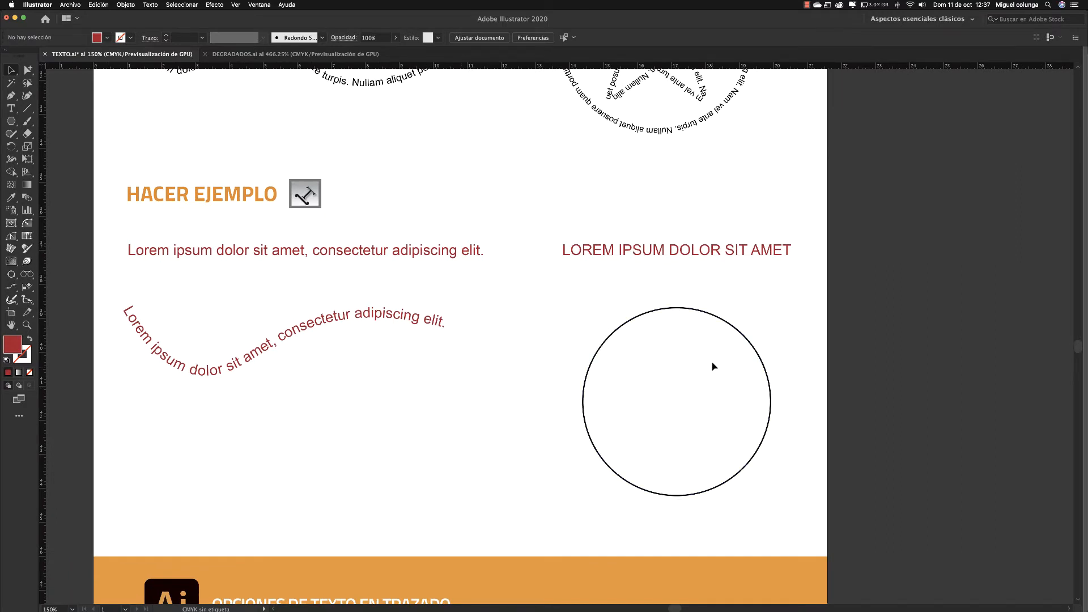
pyautogui.tripleClick(670, 250)
pyautogui.press('super+c')
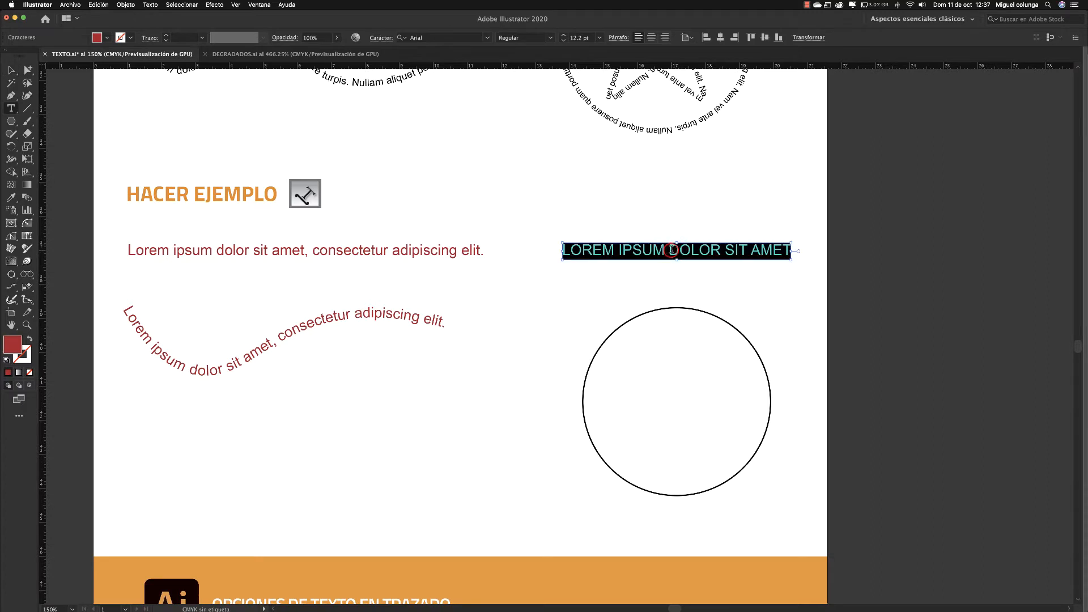
pyautogui.press('Escape')
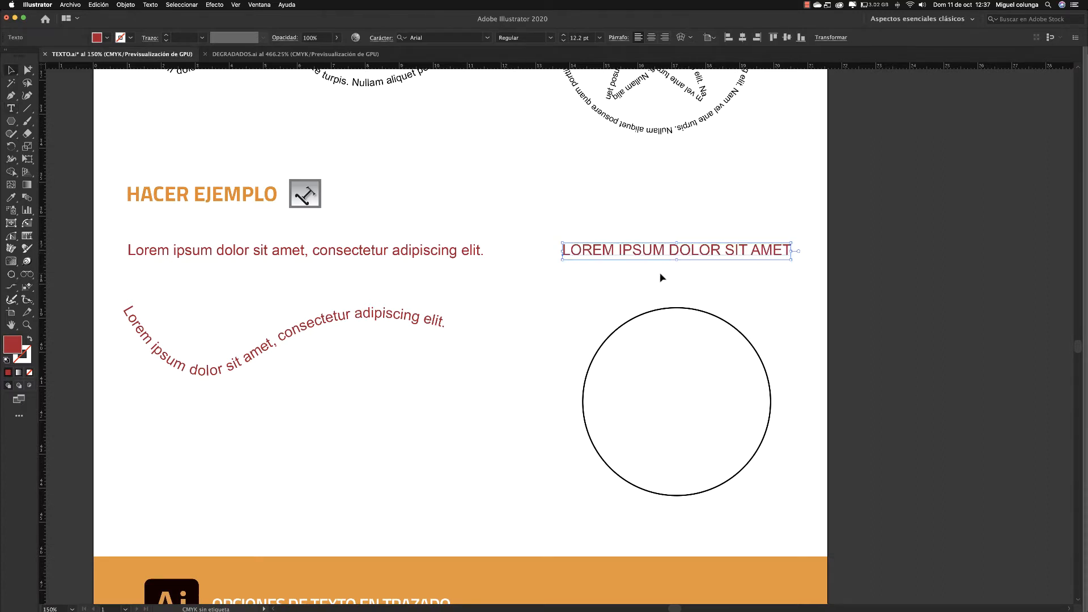
pyautogui.click(660, 274)
# Use the Type on a Path tool (Texto en trazado) to paste the copied uppercase text around the circle, starting near its top.
pyautogui.press('t')
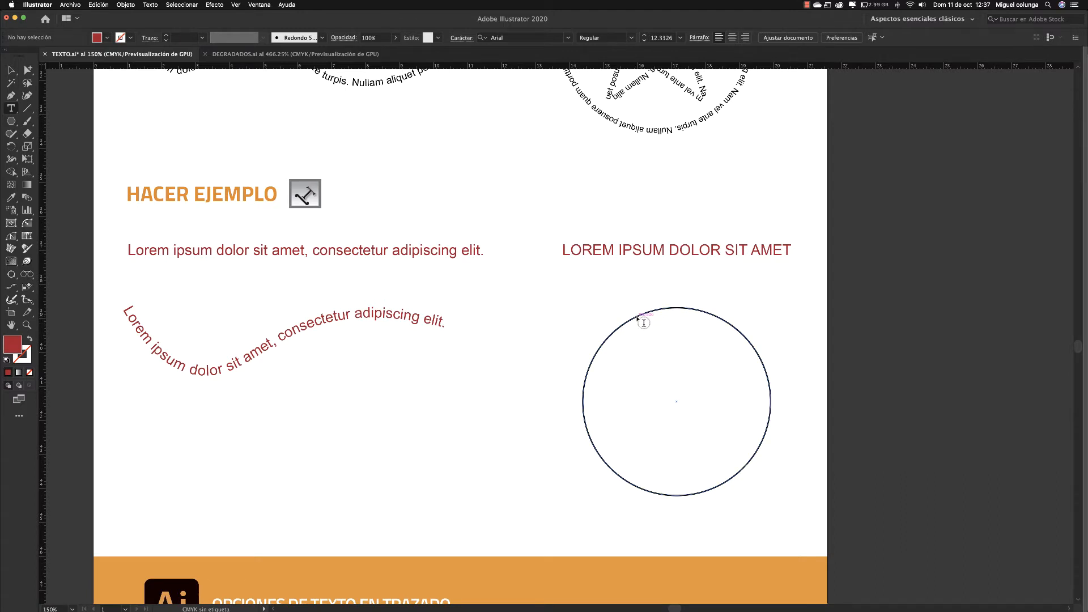
pyautogui.click(15, 109)
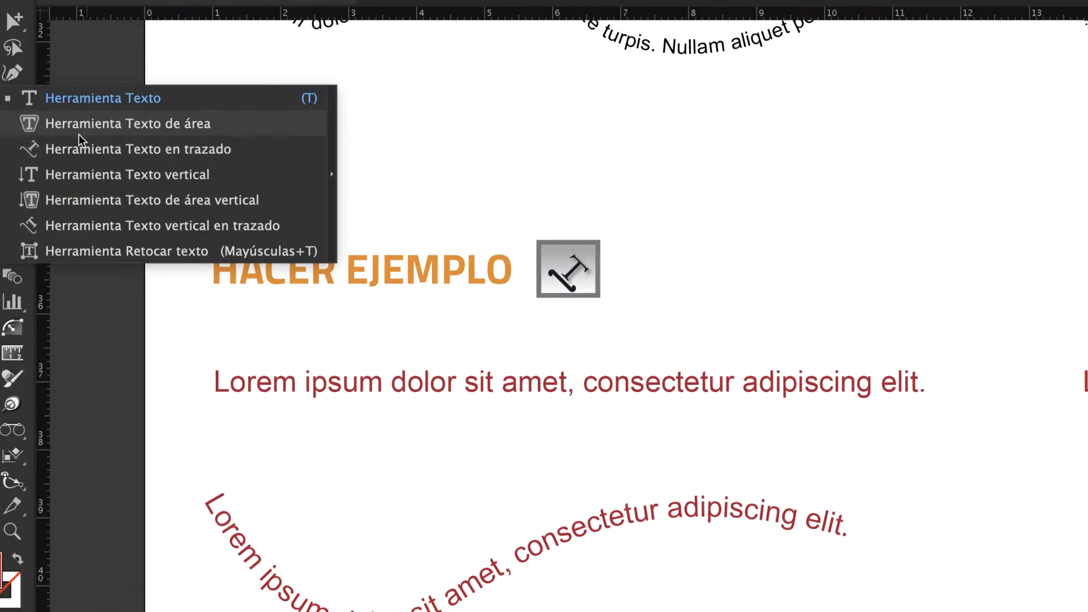
pyautogui.click(147, 149)
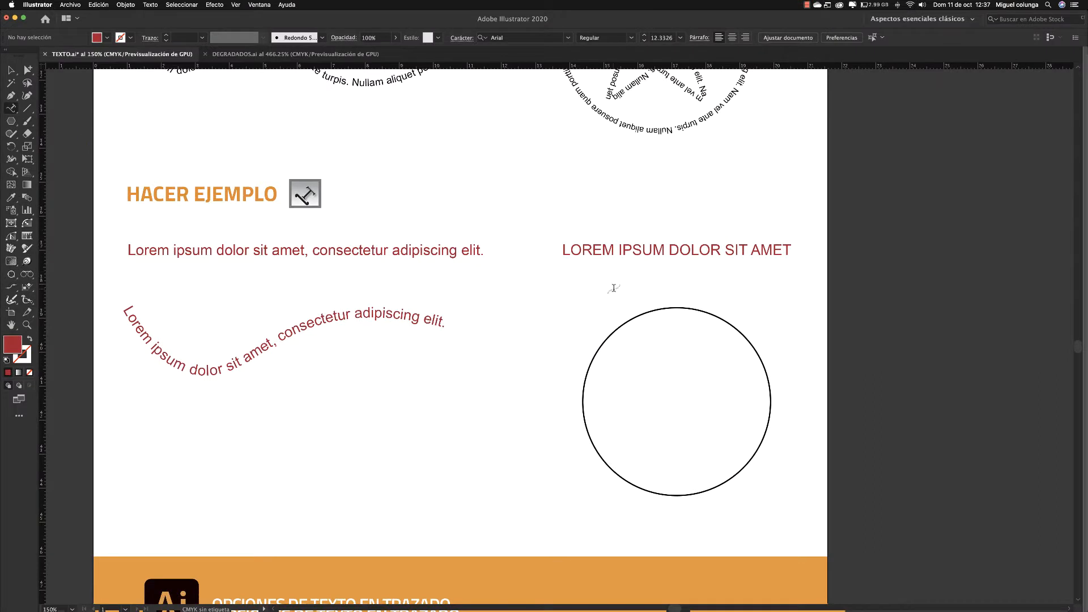
pyautogui.click(664, 307)
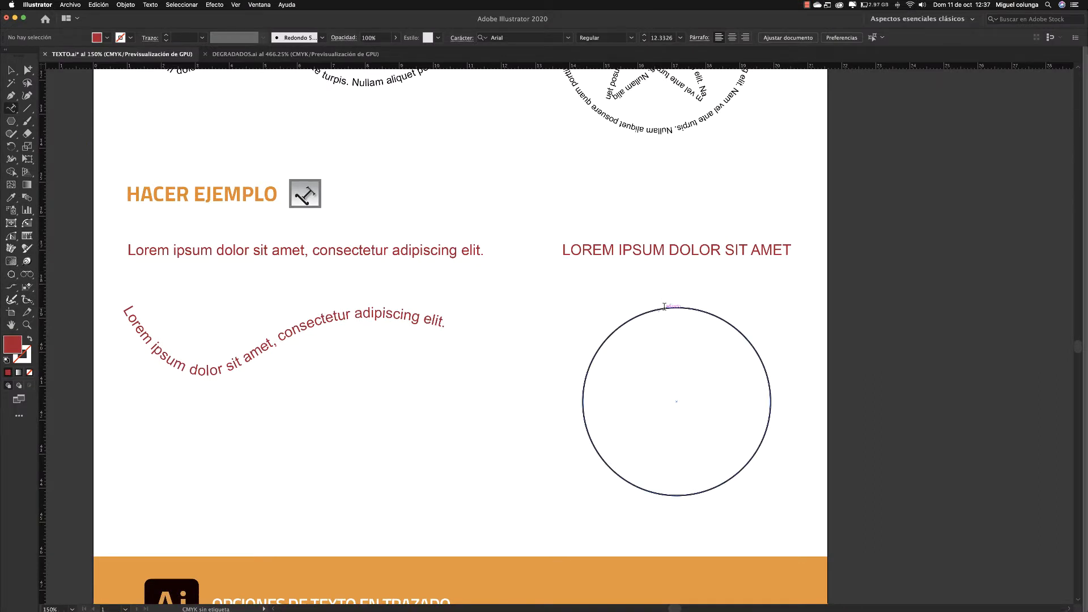
pyautogui.press('super+v')
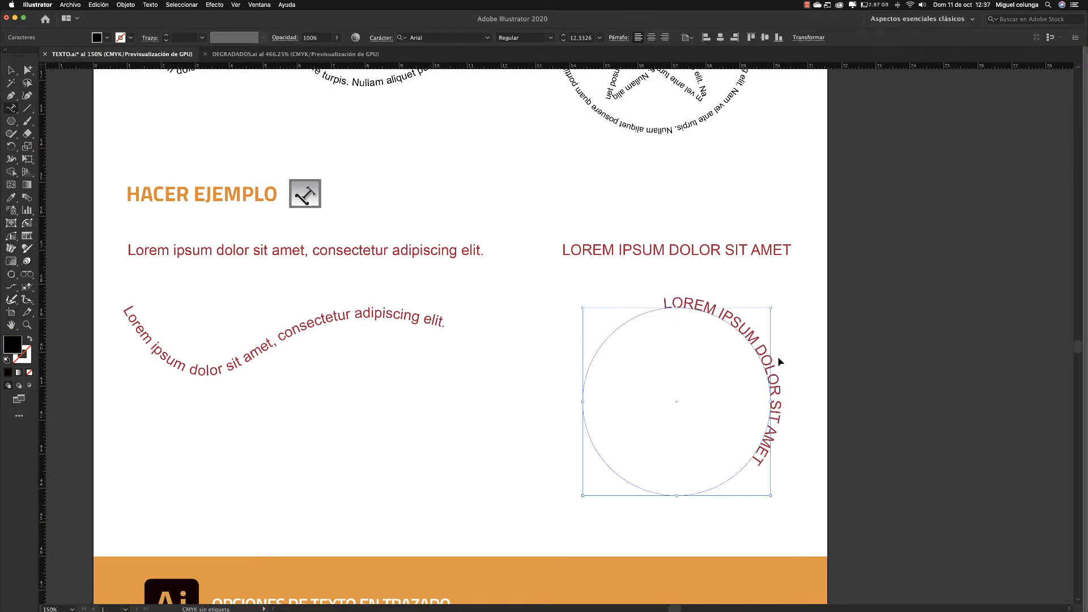
pyautogui.press('Escape')
pyautogui.click(816, 347)
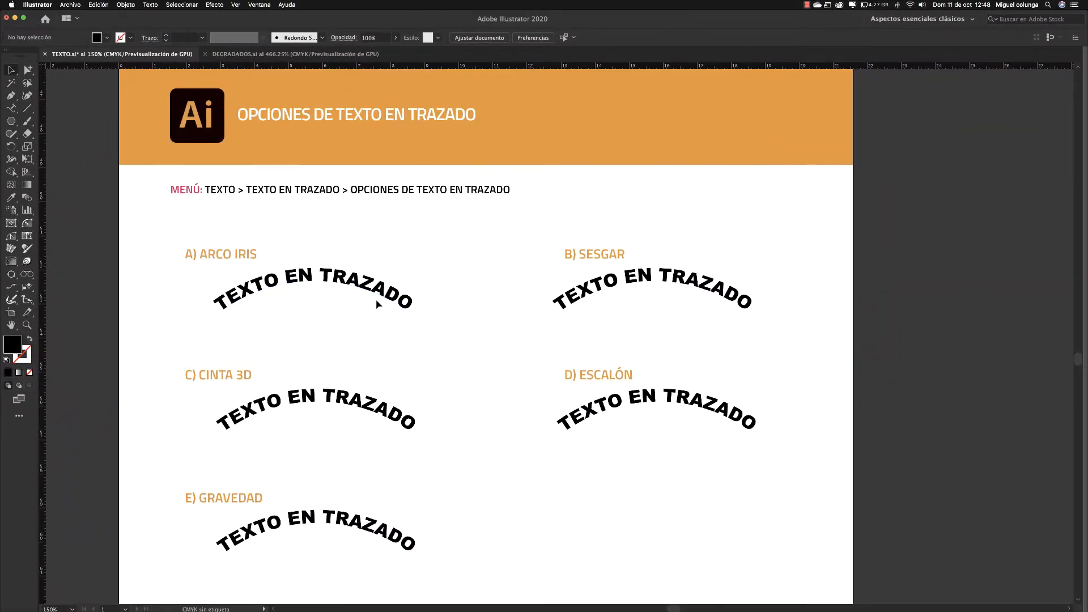
# Set the path effect of the curved text under B) SESGAR to Sesgar in the type-on-a-path options, with preview enabled.
pyautogui.press('super+y')
pyautogui.press('super+y')
pyautogui.click(595, 292)
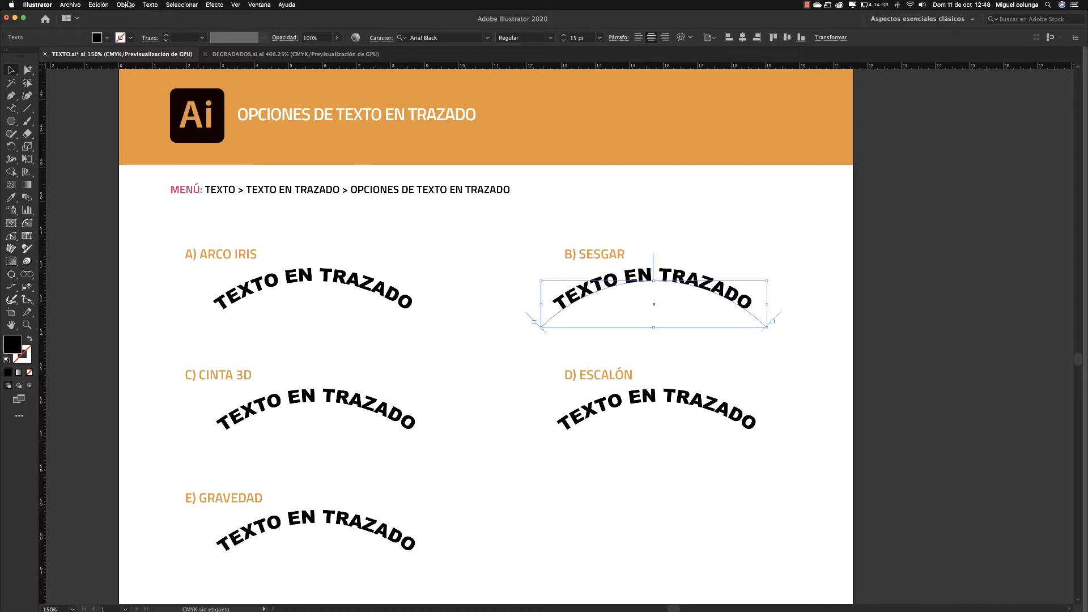
pyautogui.click(145, 5)
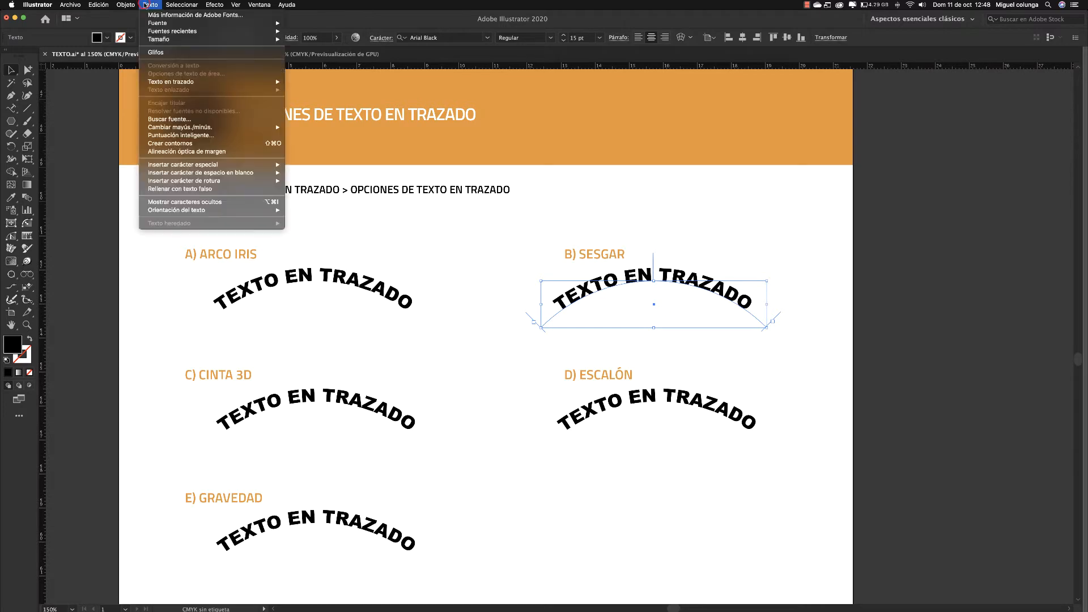
pyautogui.moveTo(175, 83)
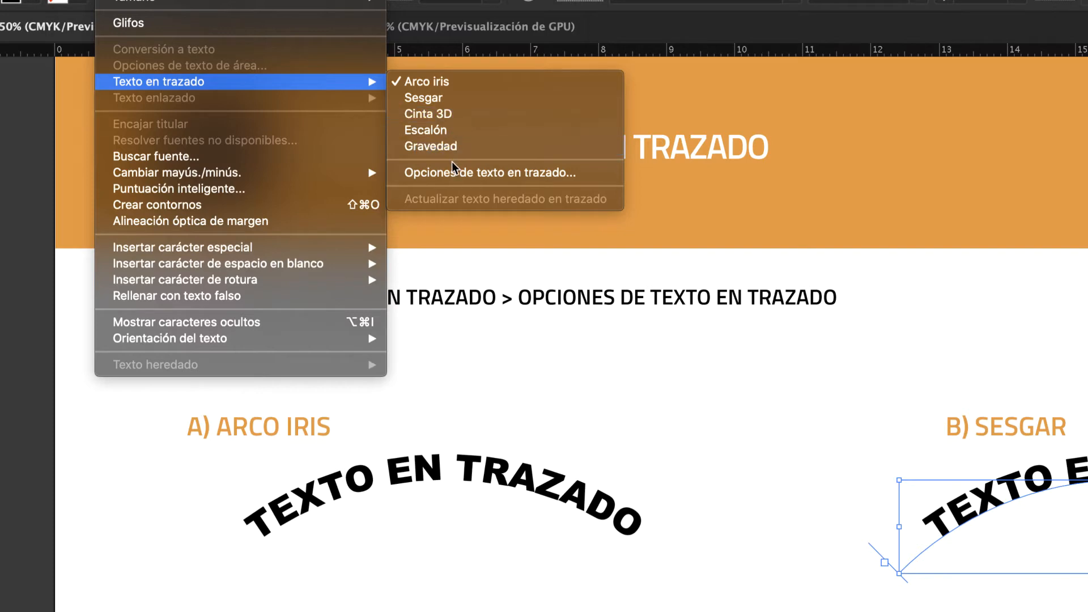
pyautogui.click(524, 177)
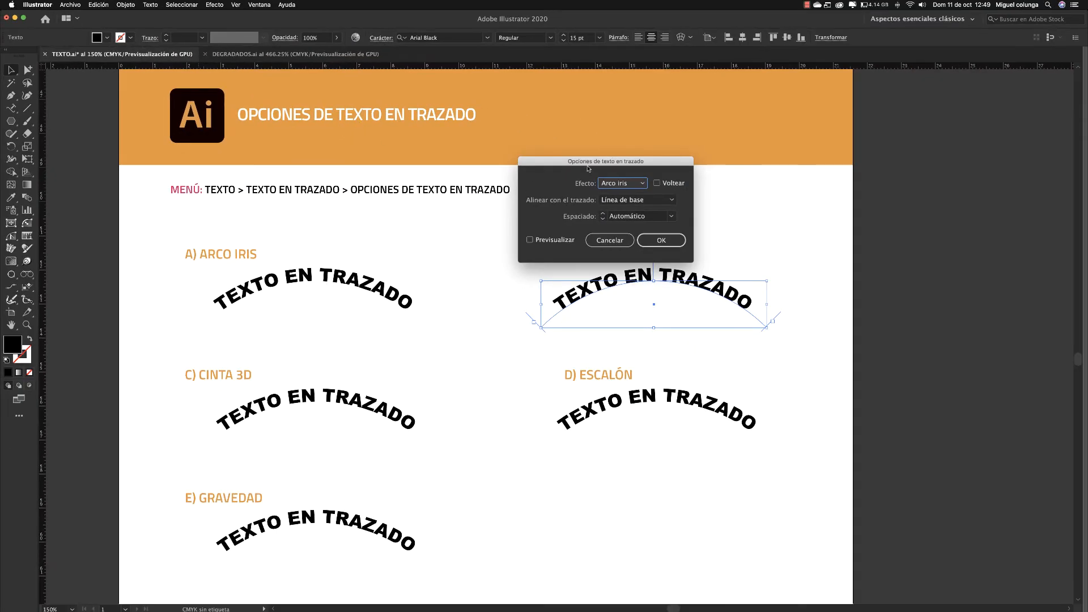
pyautogui.moveTo(588, 168); pyautogui.dragTo(471, 168)
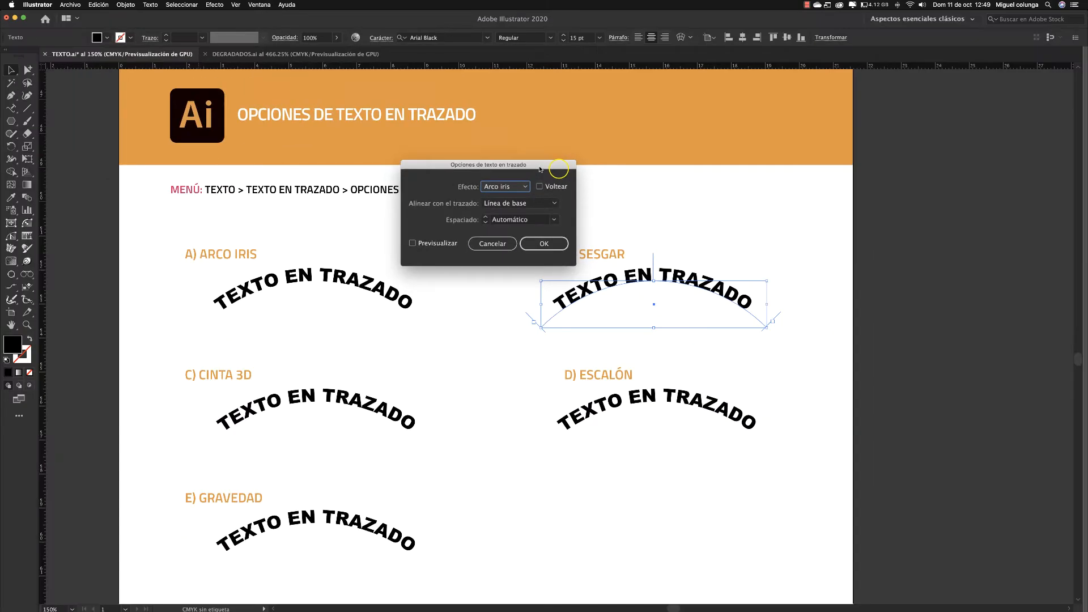
pyautogui.moveTo(559, 138); pyautogui.dragTo(491, 139)
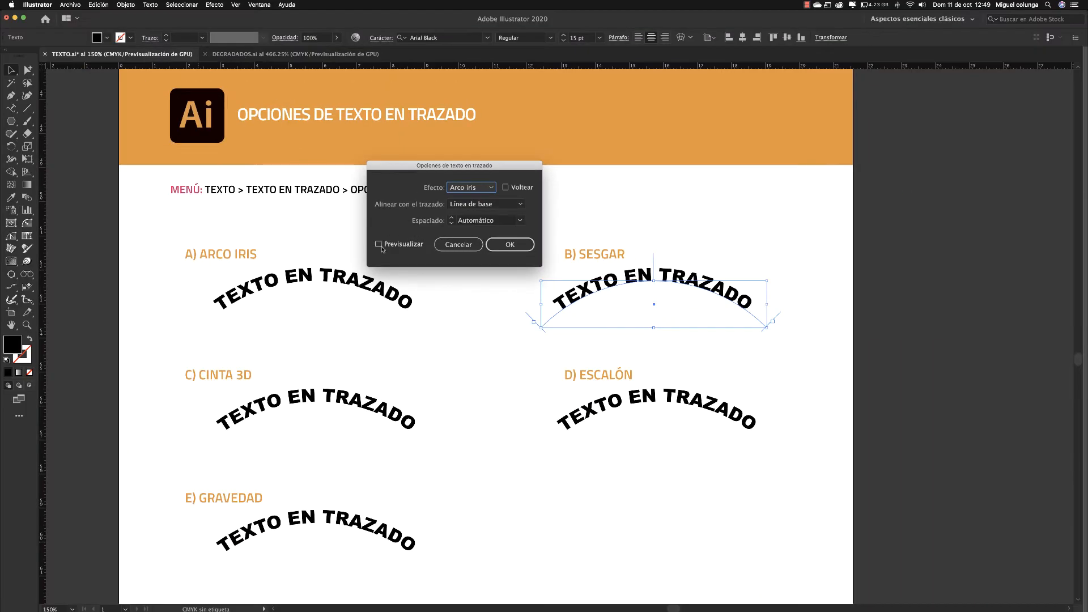
pyautogui.click(240, 311)
pyautogui.click(485, 191)
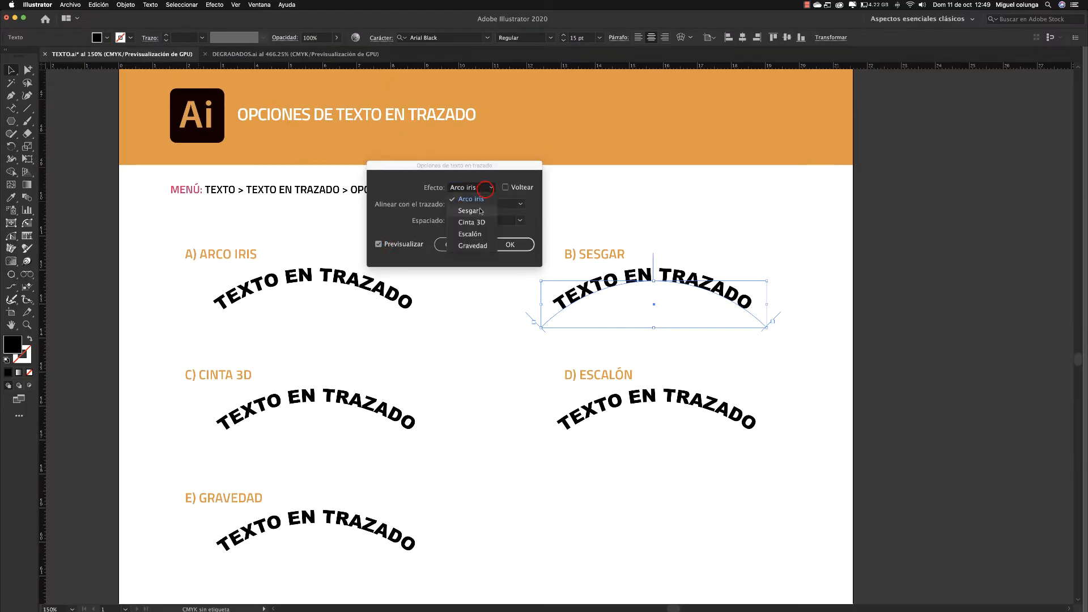
pyautogui.click(478, 211)
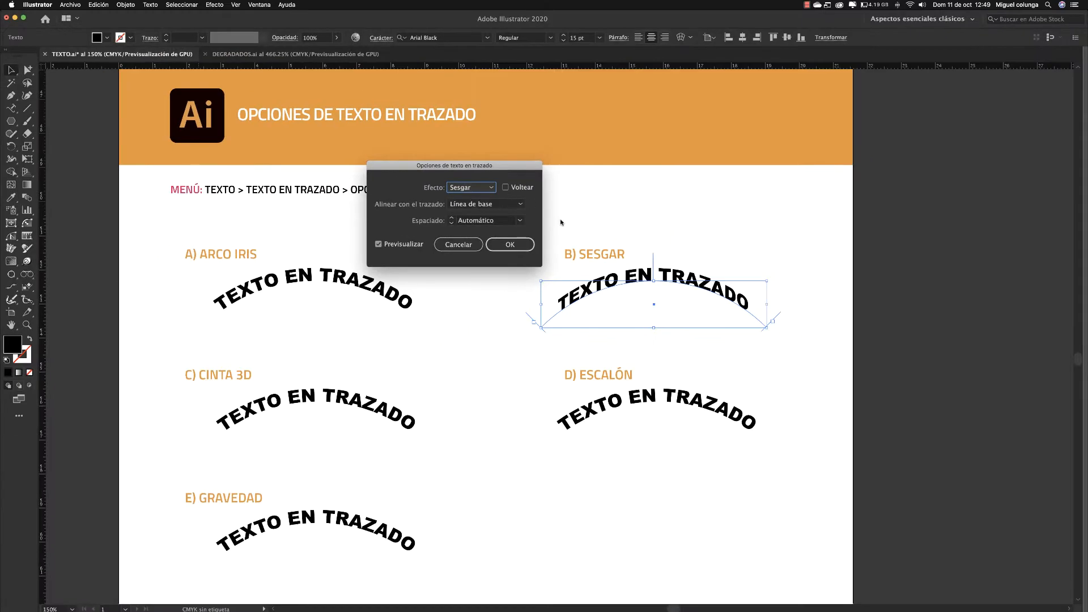
# Try the Voltear option on the B) SESGAR text and turn it off again.
pyautogui.click(527, 191)
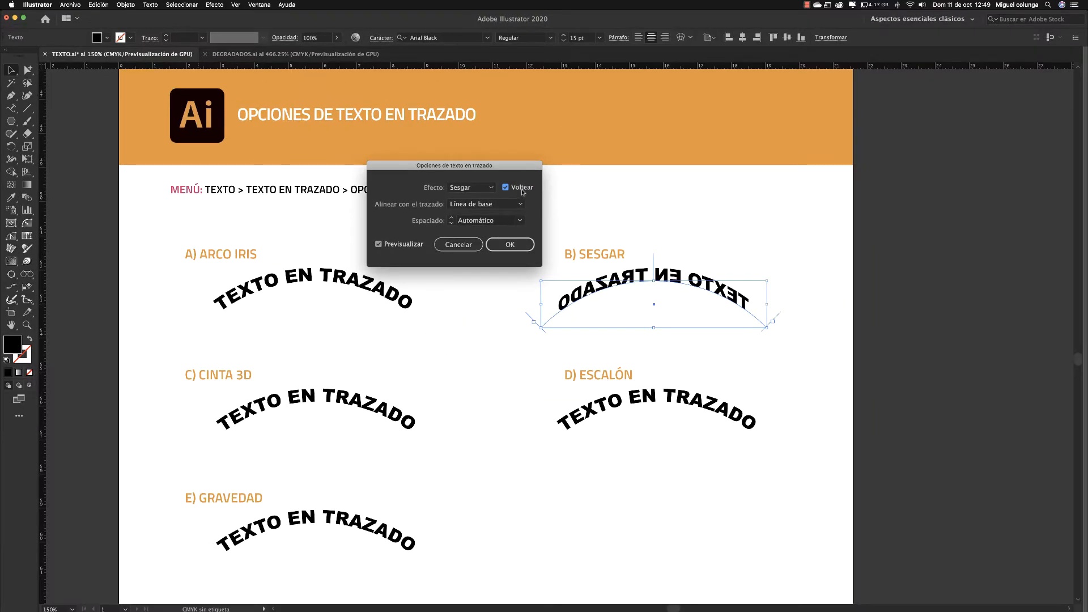
pyautogui.click(522, 191)
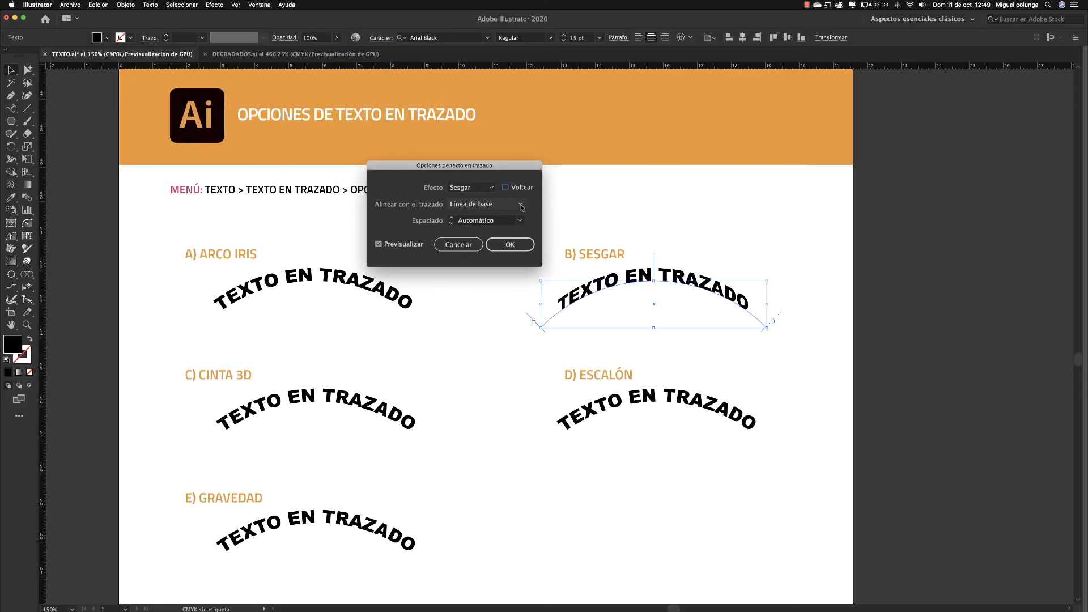
# Try the Trazo ascendente, Trazo descendente and Centrar path alignments on the B) SESGAR text, returning to Línea de base.
pyautogui.click(601, 194)
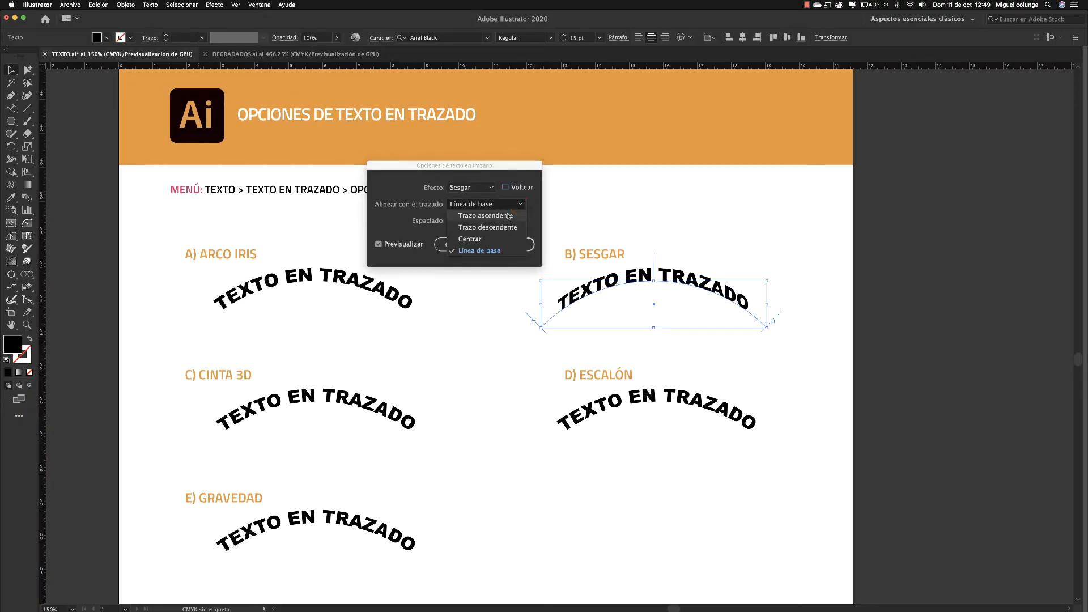
pyautogui.click(508, 215)
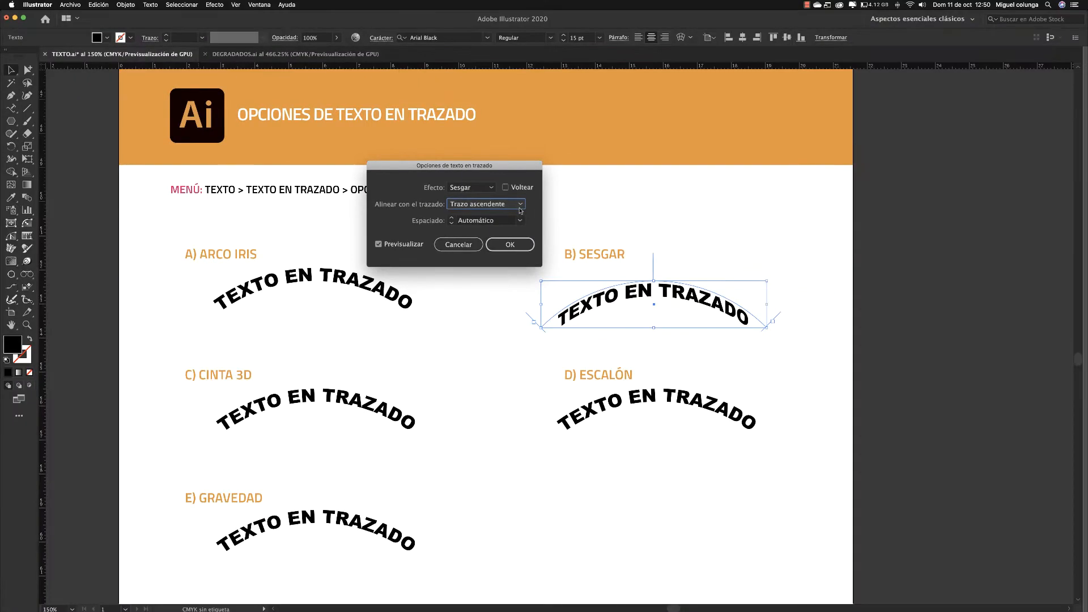
pyautogui.click(492, 153)
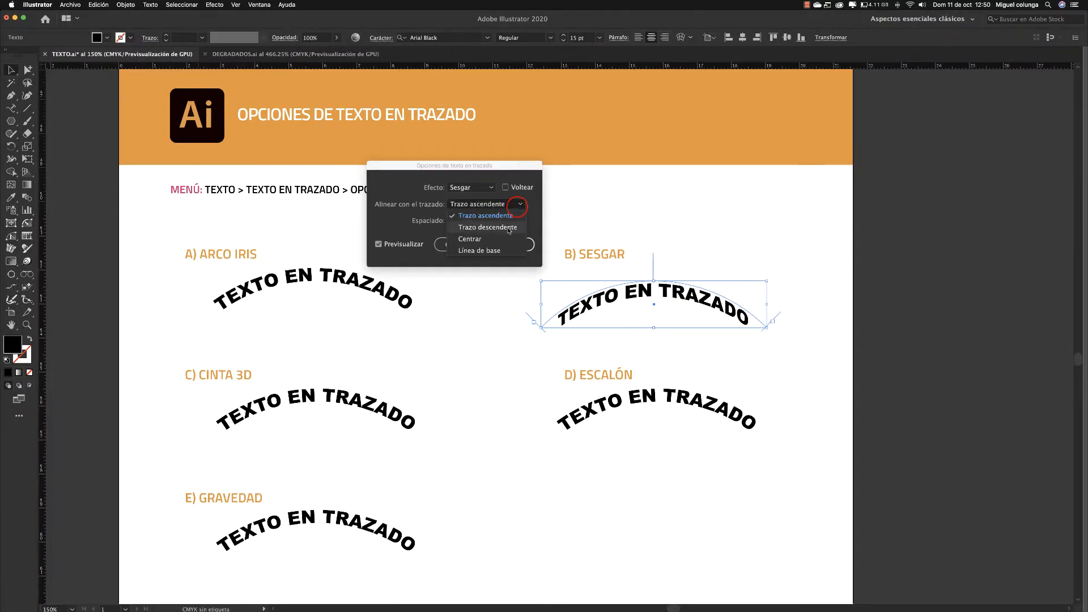
pyautogui.click(508, 228)
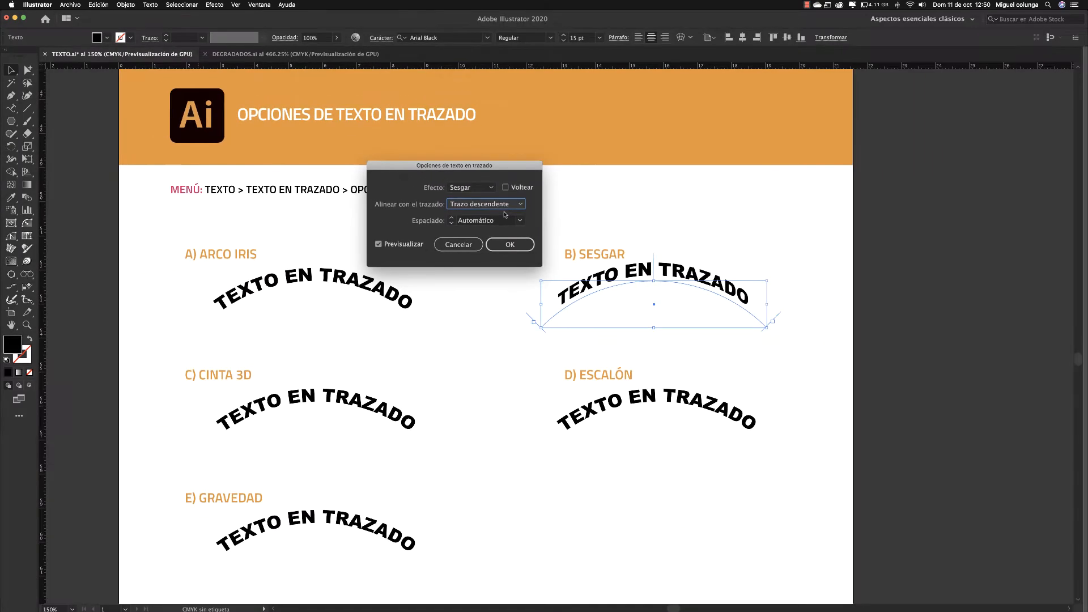
pyautogui.click(504, 182)
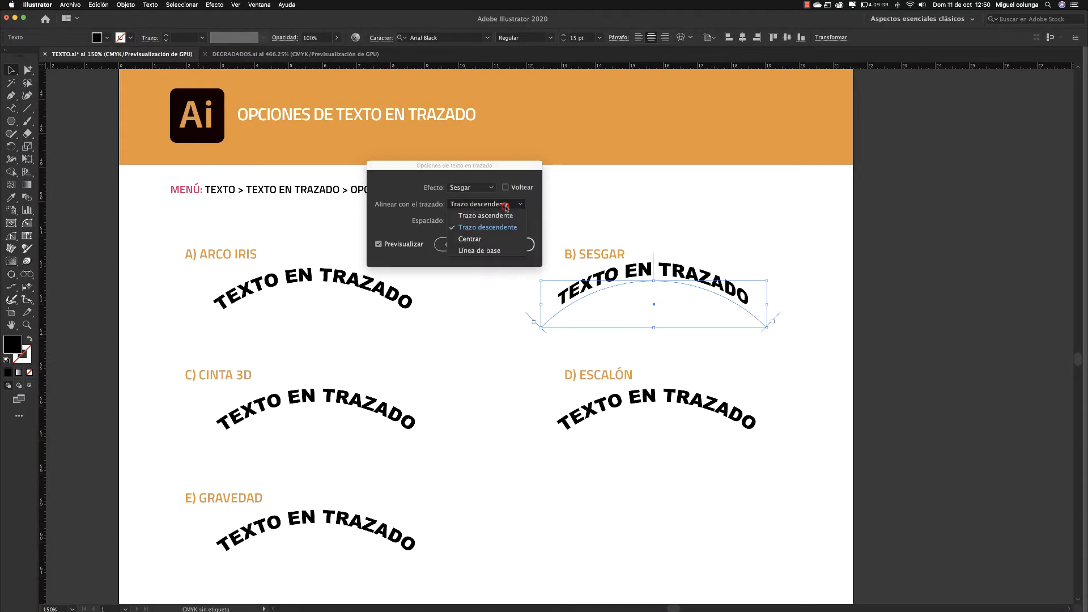
pyautogui.click(479, 239)
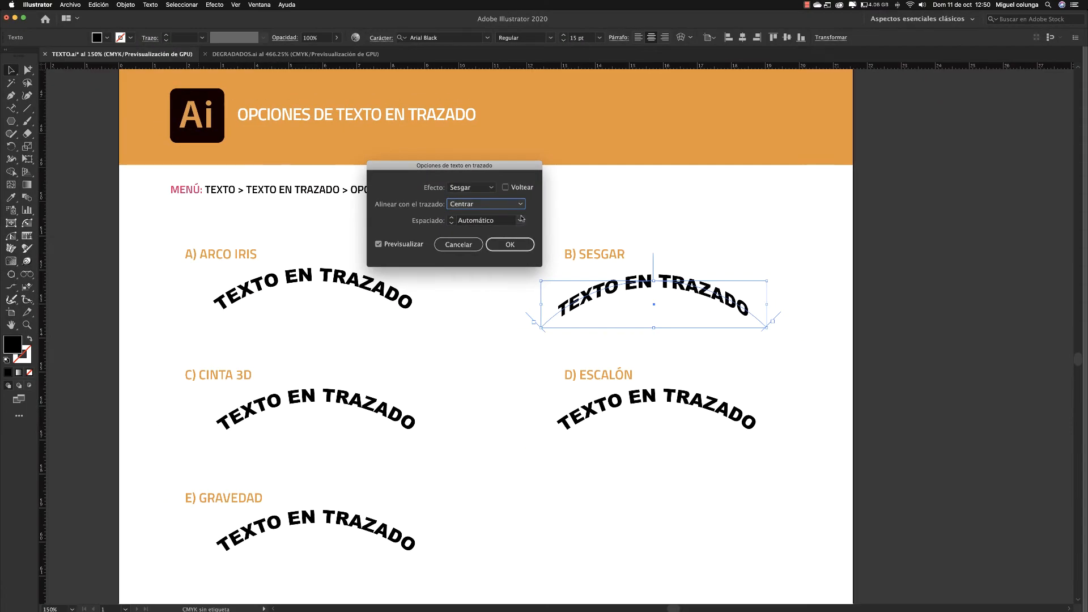
pyautogui.click(427, 143)
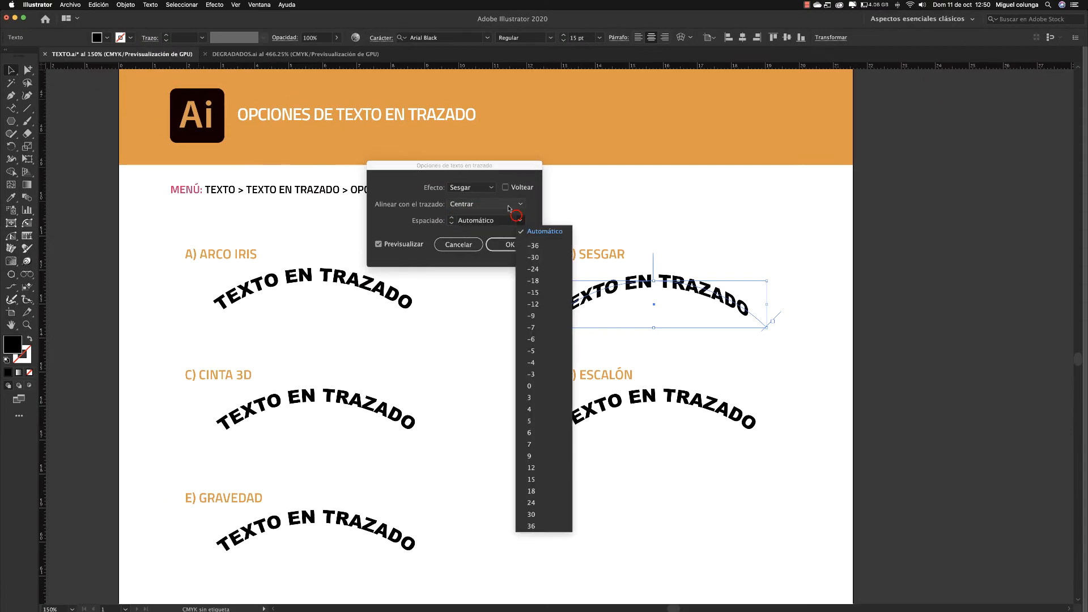
pyautogui.click(509, 209)
pyautogui.click(503, 205)
pyautogui.click(490, 251)
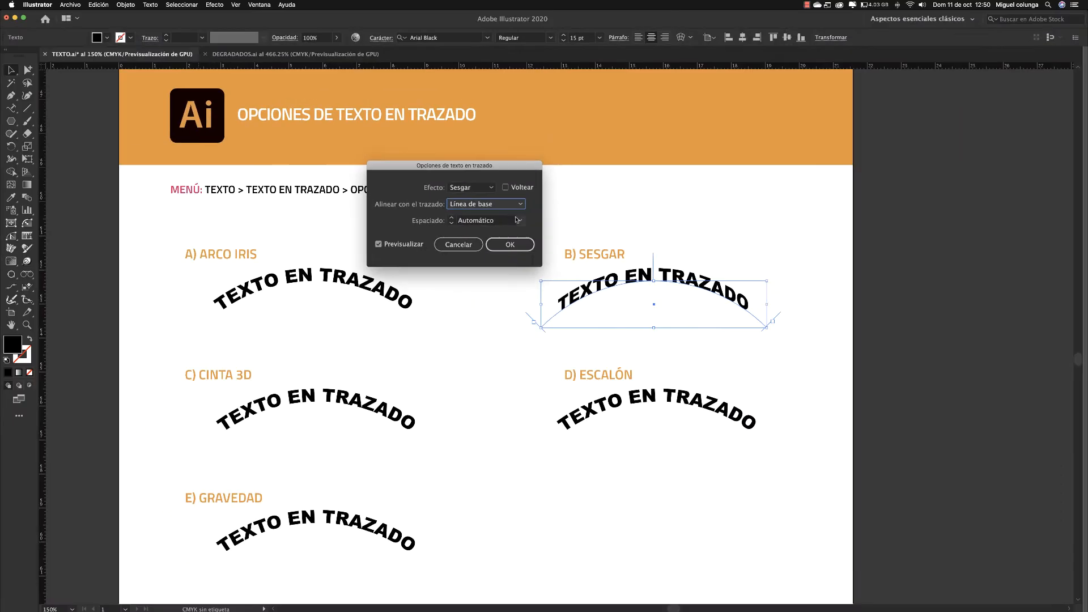
# Try spacing values of -15 pt and -36 pt on the B) SESGAR text, and step the spacing up from -36 pt.
pyautogui.click(533, 226)
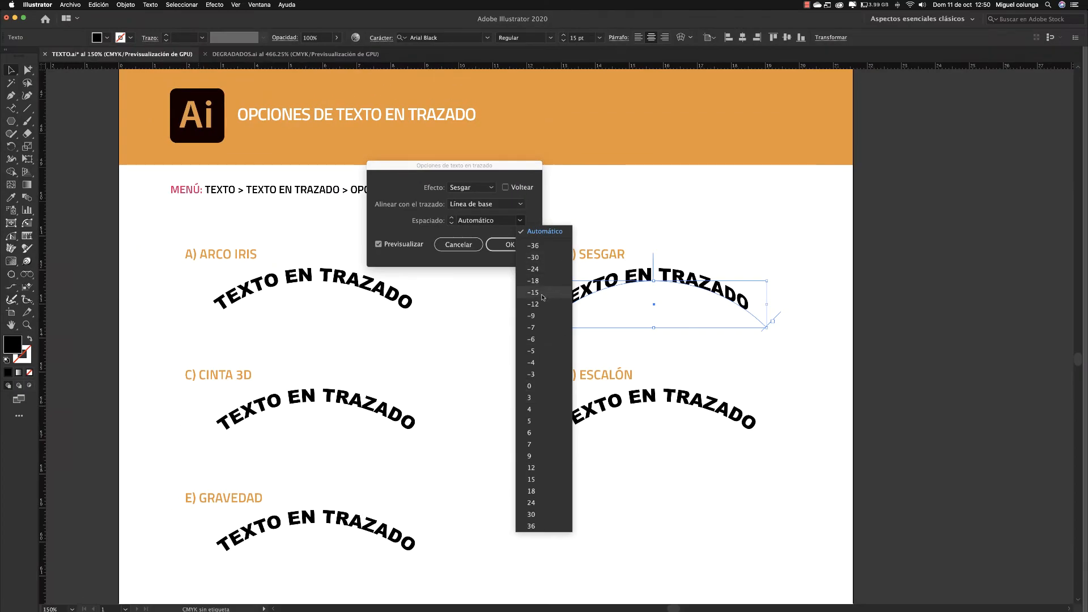
pyautogui.click(535, 292)
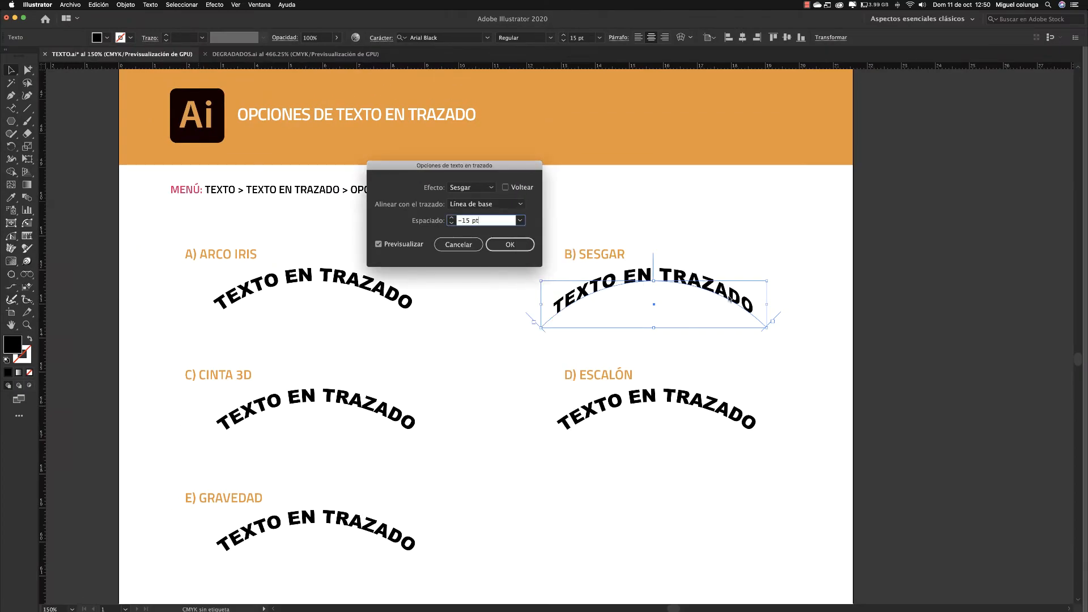
pyautogui.click(519, 221)
pyautogui.click(533, 243)
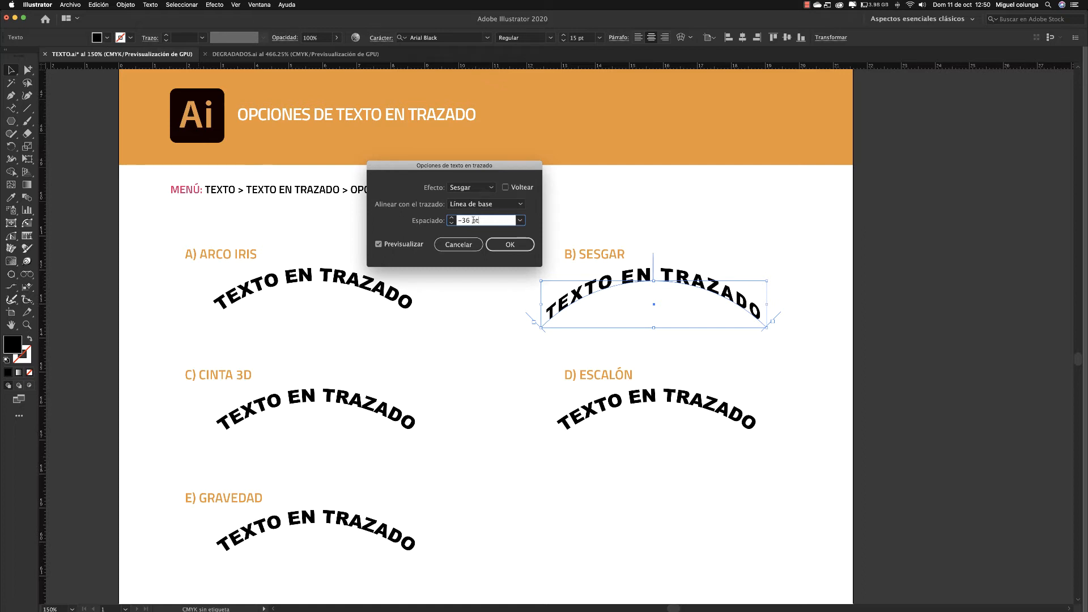
pyautogui.click(452, 218)
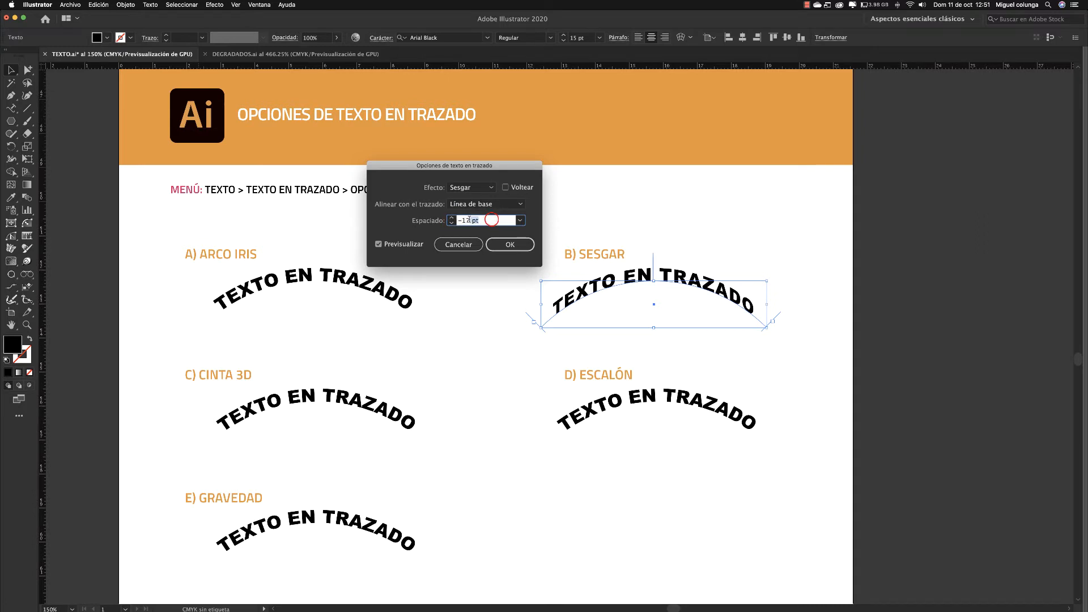
# Try a custom spacing of -80 pt on the B) SESGAR text with the preview refreshed, and return to -36 pt.
pyautogui.doubleClick(468, 220)
pyautogui.write('80')
pyautogui.click(391, 247)
pyautogui.click(390, 248)
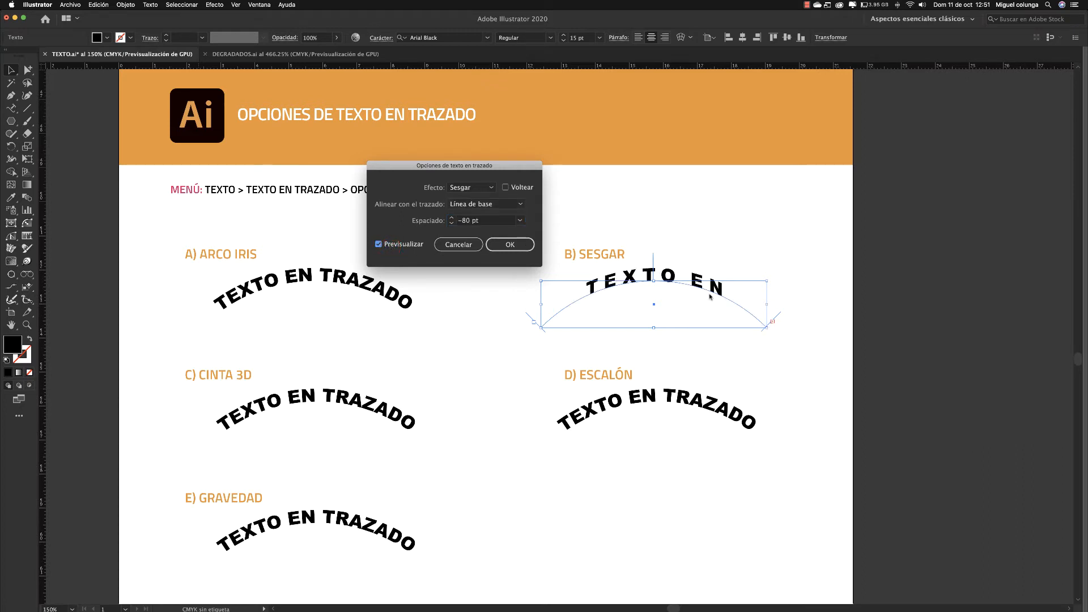
pyautogui.click(520, 220)
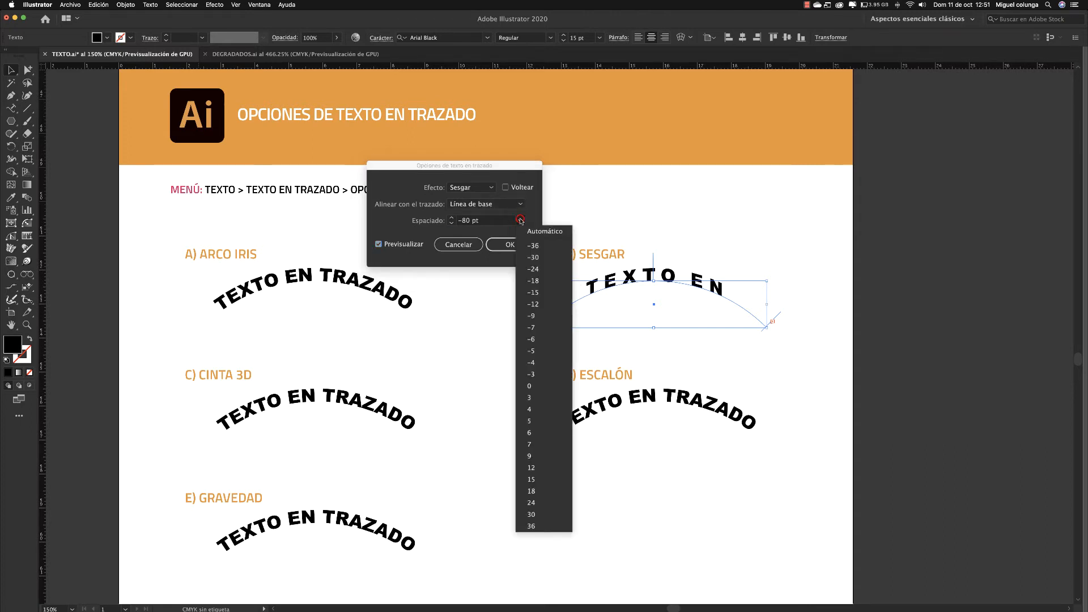
pyautogui.click(529, 246)
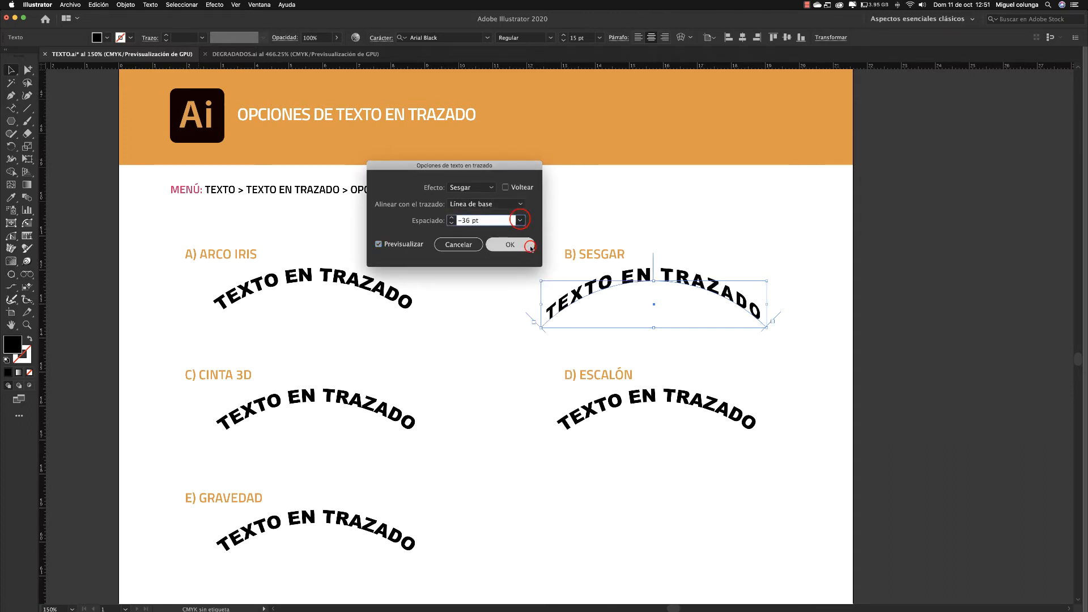
# Try a spacing of 36 pt on the B) SESGAR text, return it to Automático, and apply the path options.
pyautogui.click(519, 220)
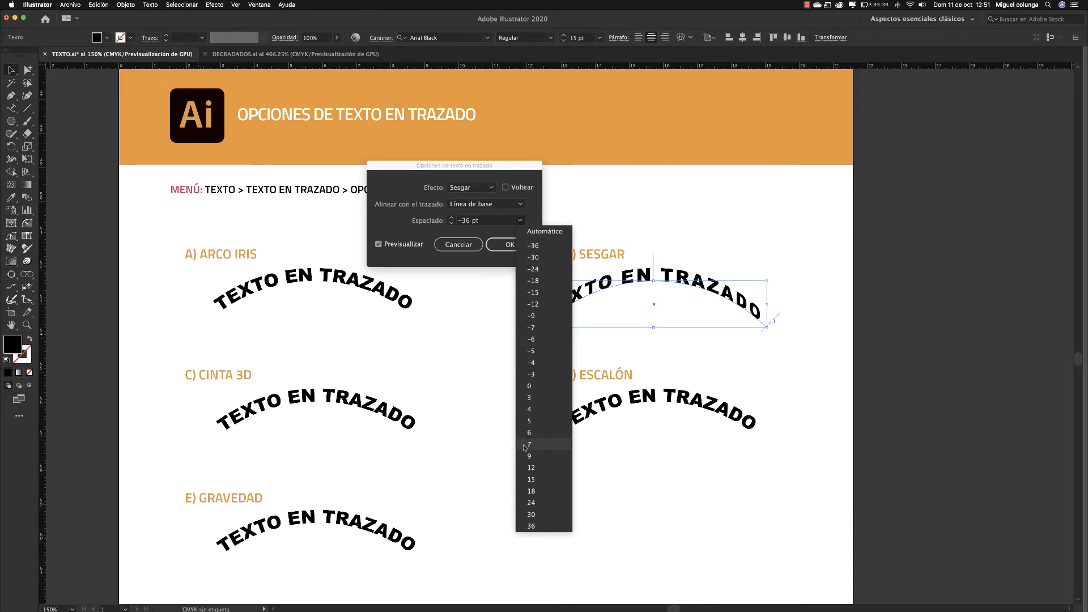
pyautogui.click(532, 526)
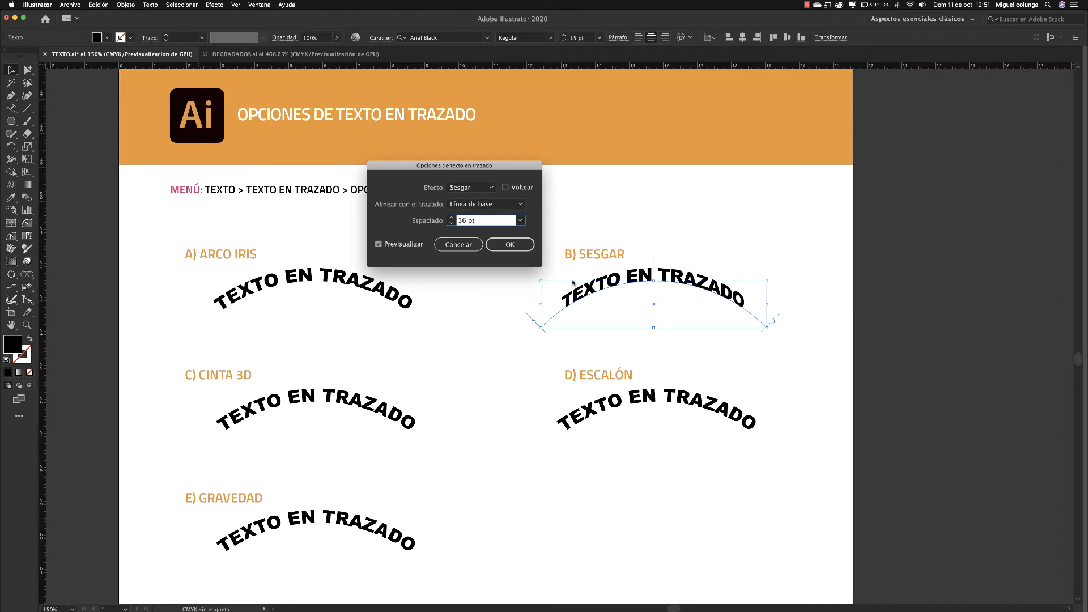
pyautogui.click(516, 220)
pyautogui.click(526, 228)
pyautogui.click(504, 244)
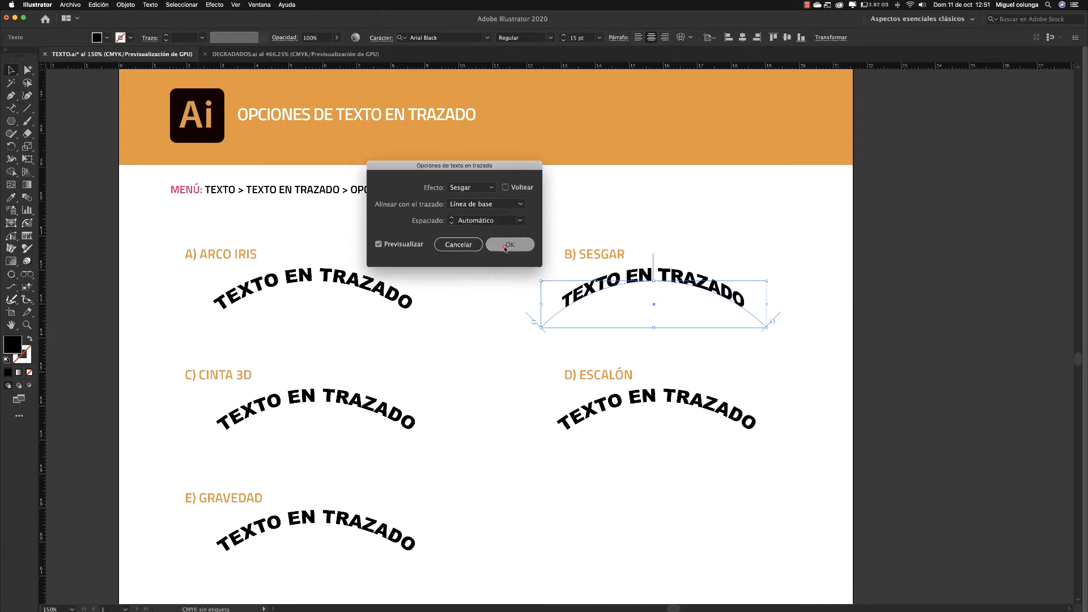
pyautogui.click(493, 390)
# Apply the Cinta 3D effect to the curved text under C) CINTA 3D through the type-on-a-path options, with preview enabled.
pyautogui.scroll(-3, 492, 389)
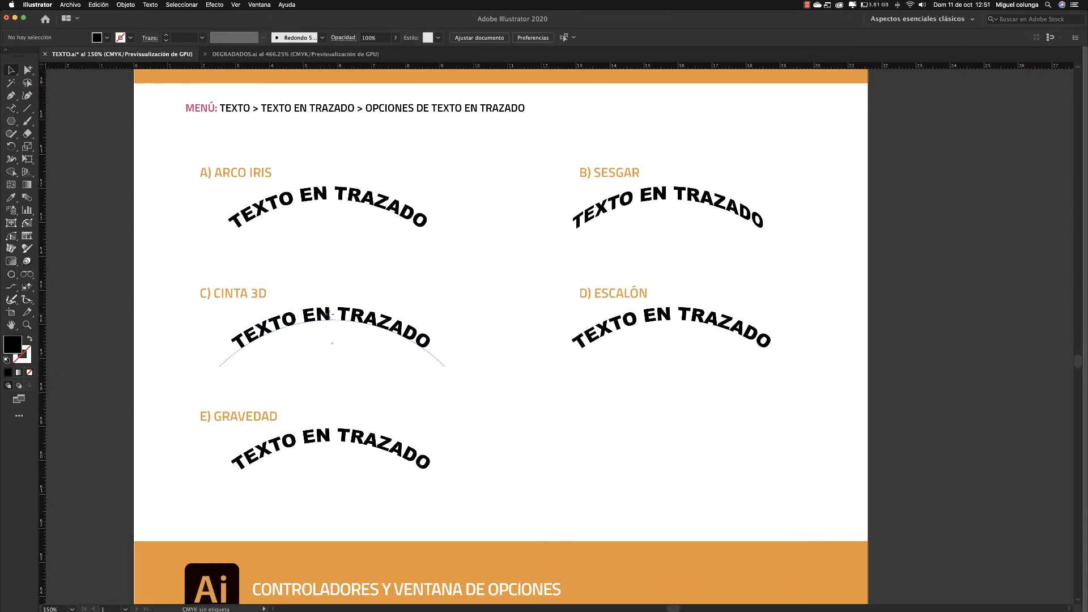
pyautogui.click(330, 315)
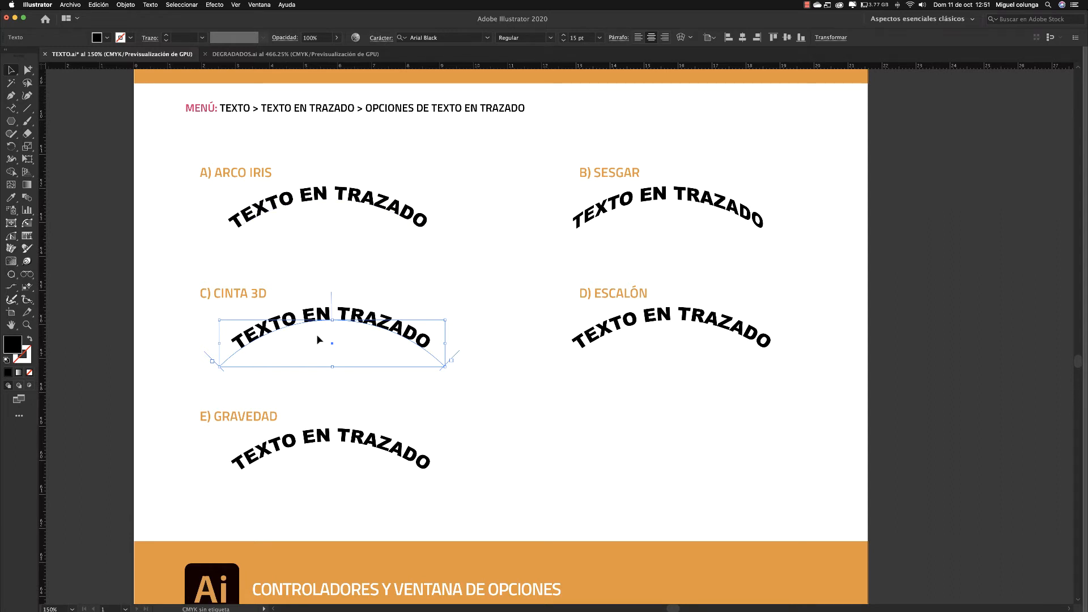
pyautogui.click(151, 4)
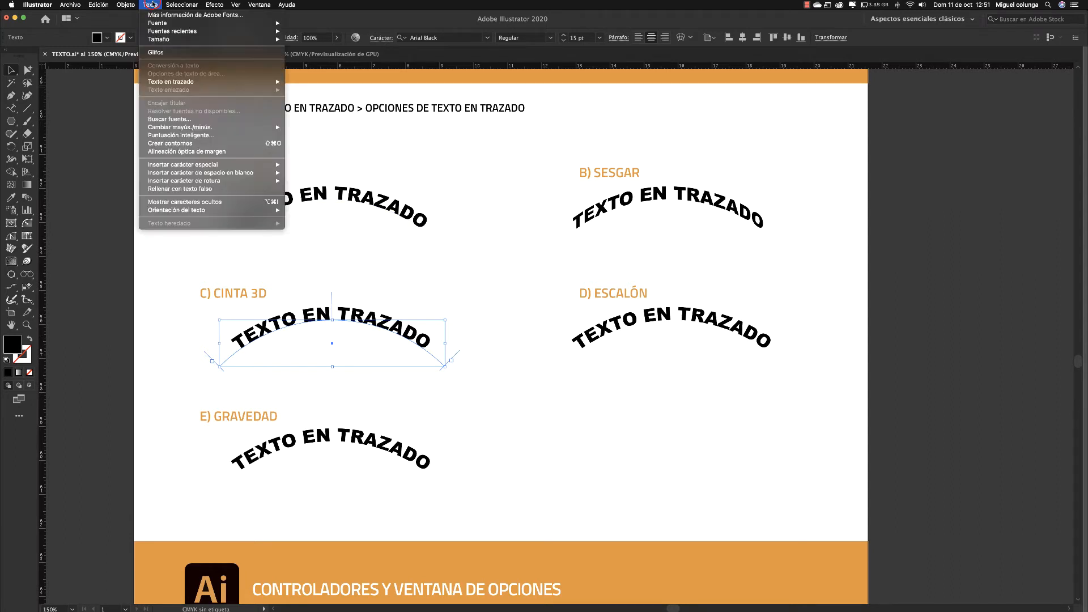
pyautogui.moveTo(232, 83)
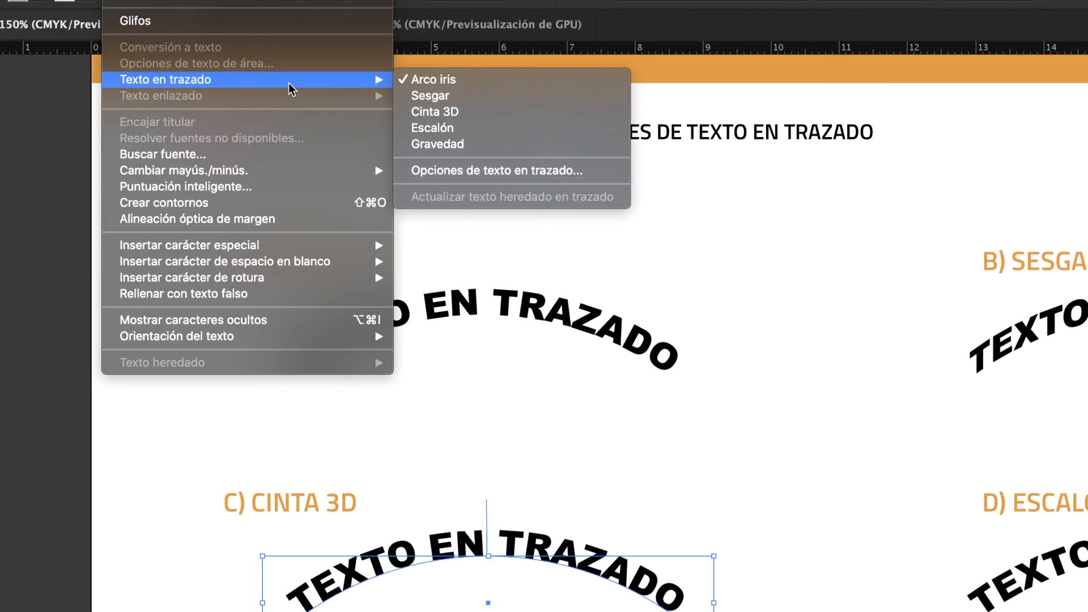
pyautogui.click(468, 170)
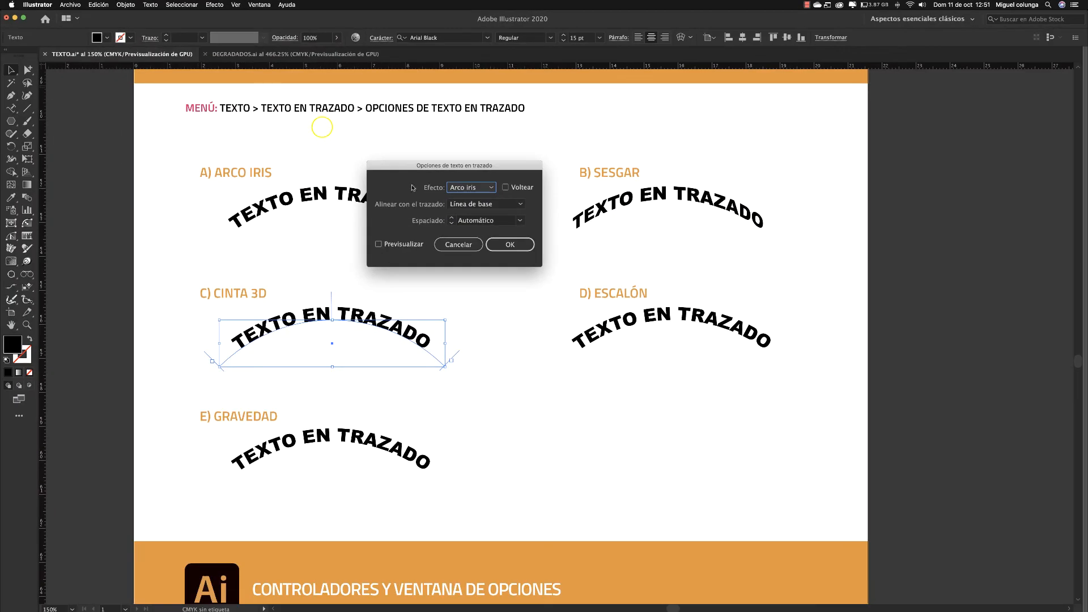
pyautogui.click(458, 188)
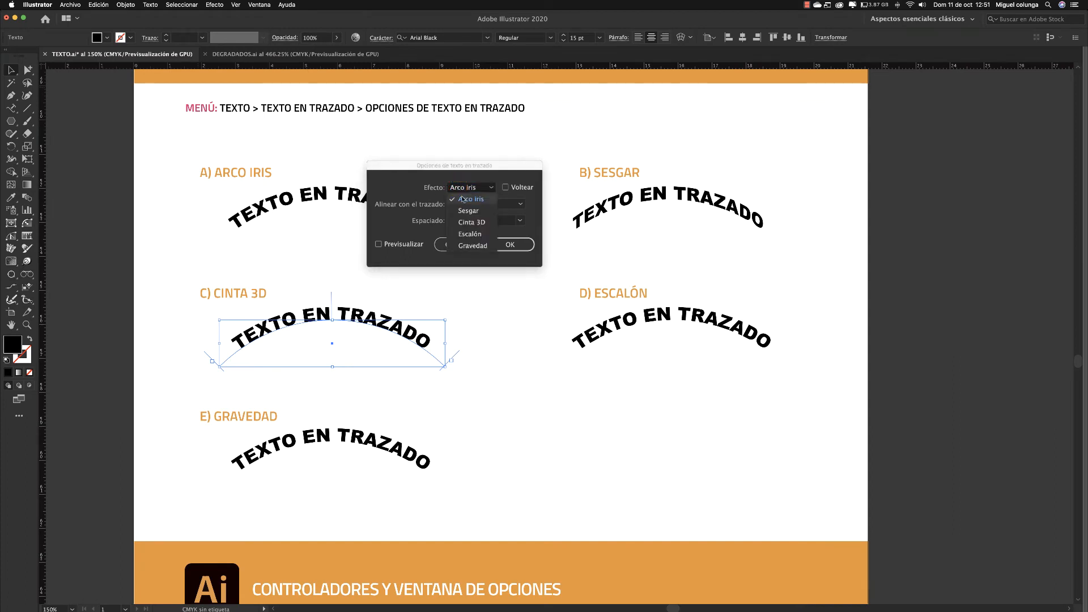
pyautogui.click(471, 223)
pyautogui.click(407, 245)
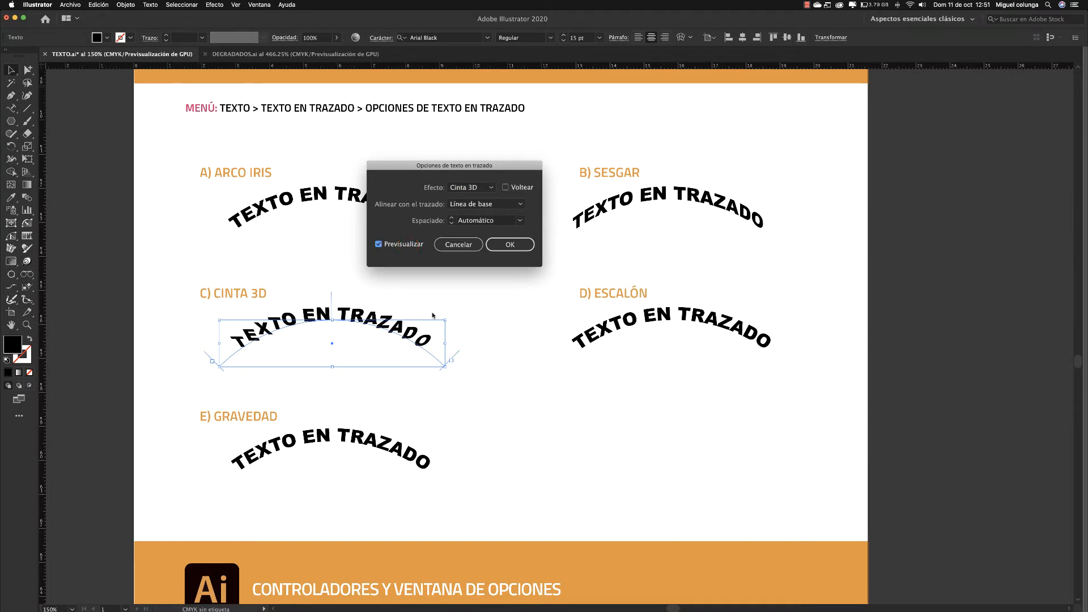
pyautogui.click(533, 248)
# Apply the Escalón type-on-a-path effect to the curved text under D) ESCALÓN.
pyautogui.click(660, 306)
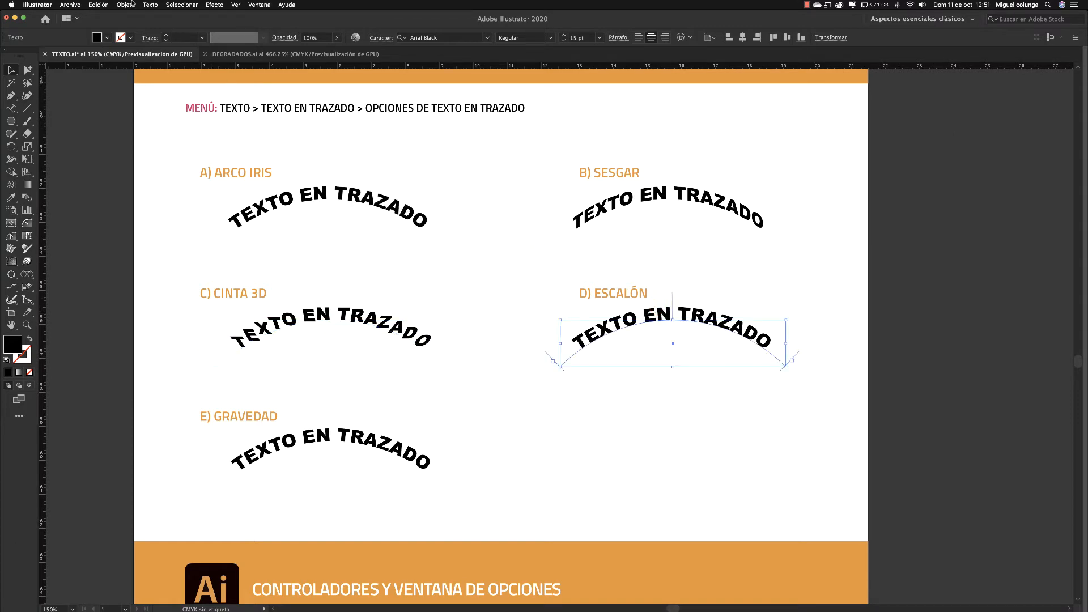
pyautogui.click(150, 4)
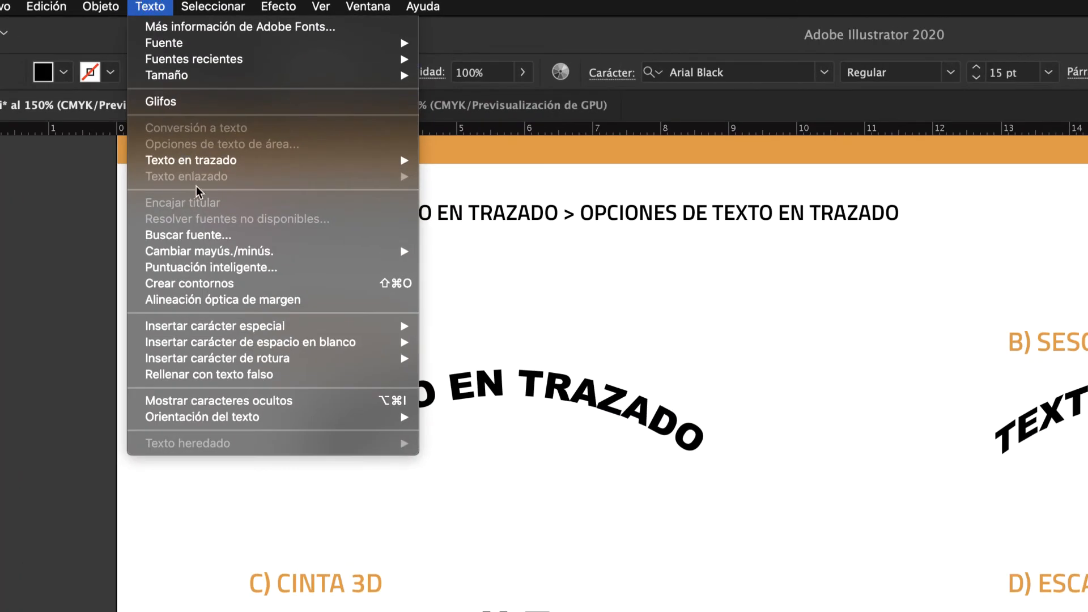
pyautogui.moveTo(243, 166)
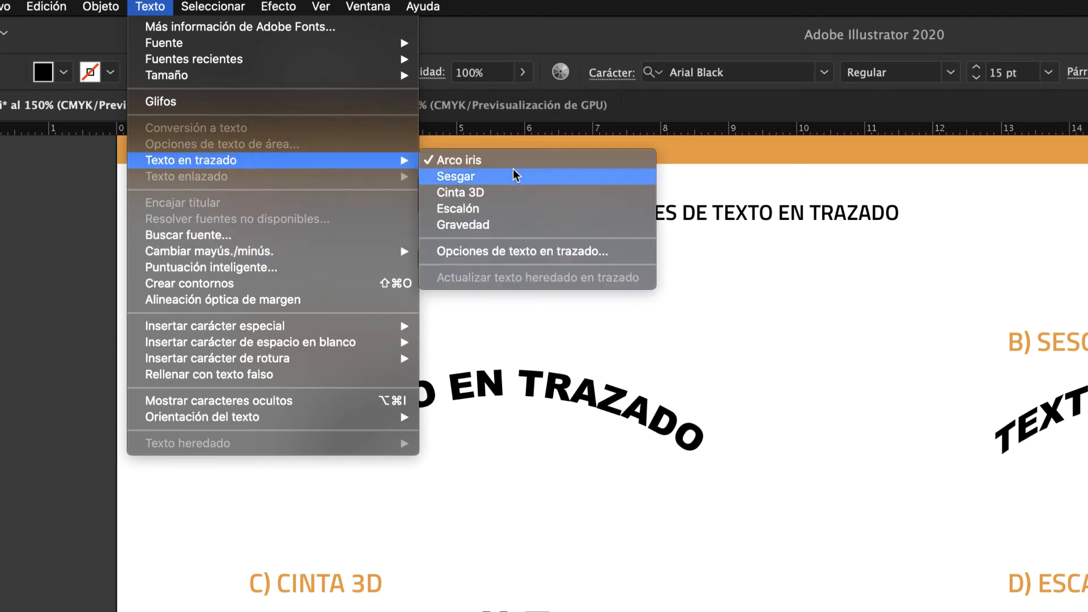
pyautogui.click(502, 209)
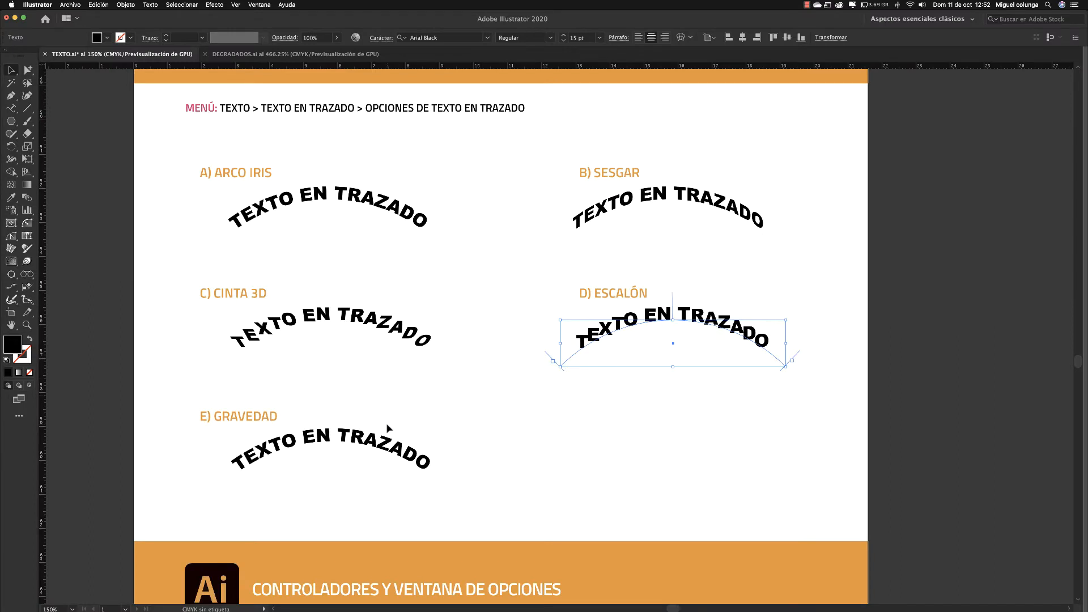
# Apply the Gravedad type-on-a-path effect to the curved text under E) GRAVEDAD.
pyautogui.click(386, 423)
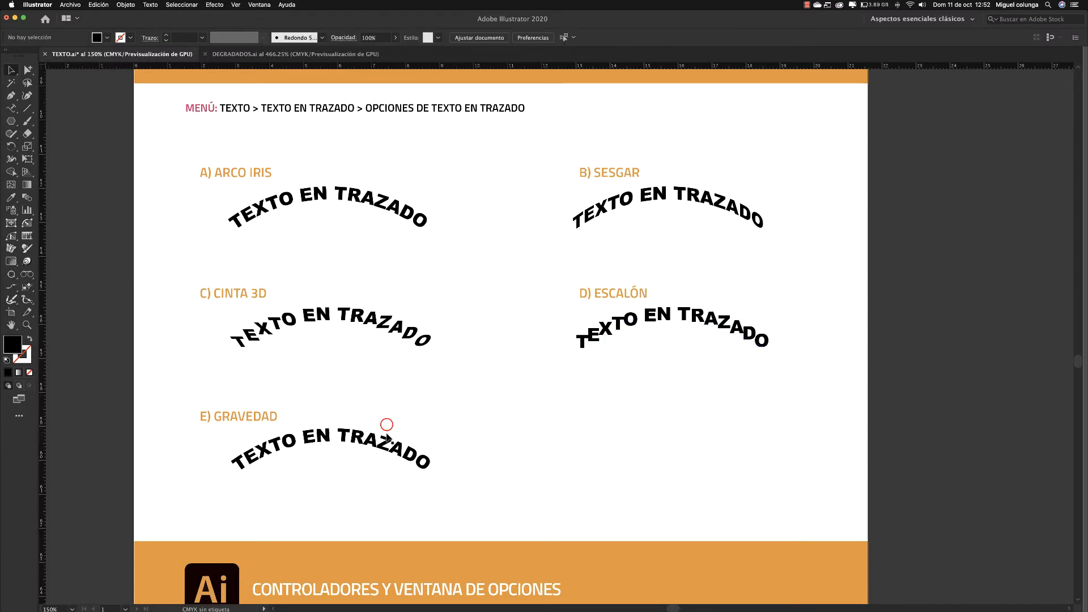
pyautogui.click(382, 434)
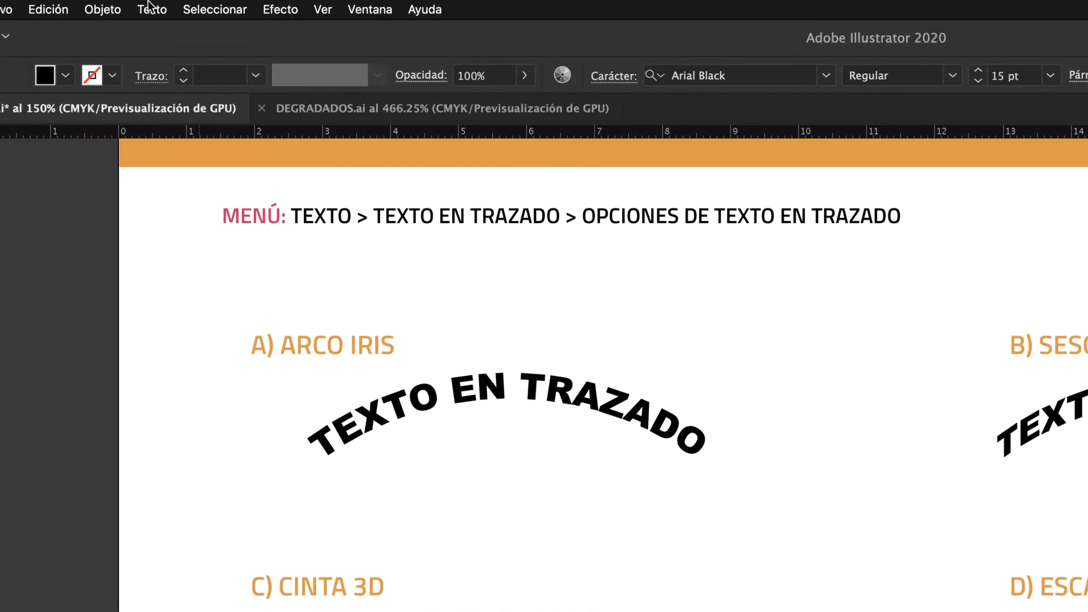
pyautogui.click(150, 8)
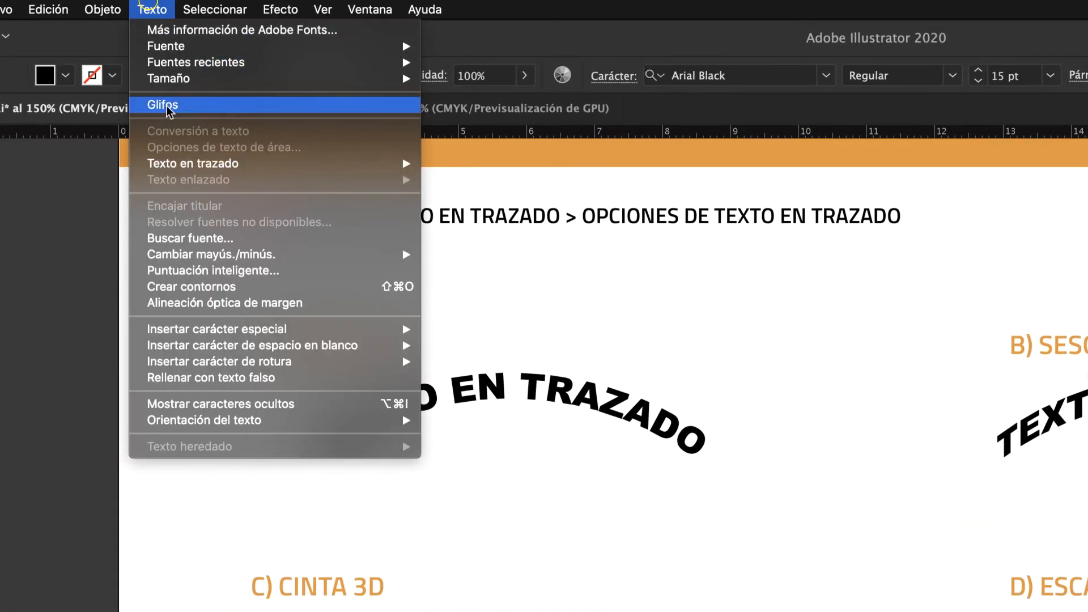
pyautogui.moveTo(374, 170)
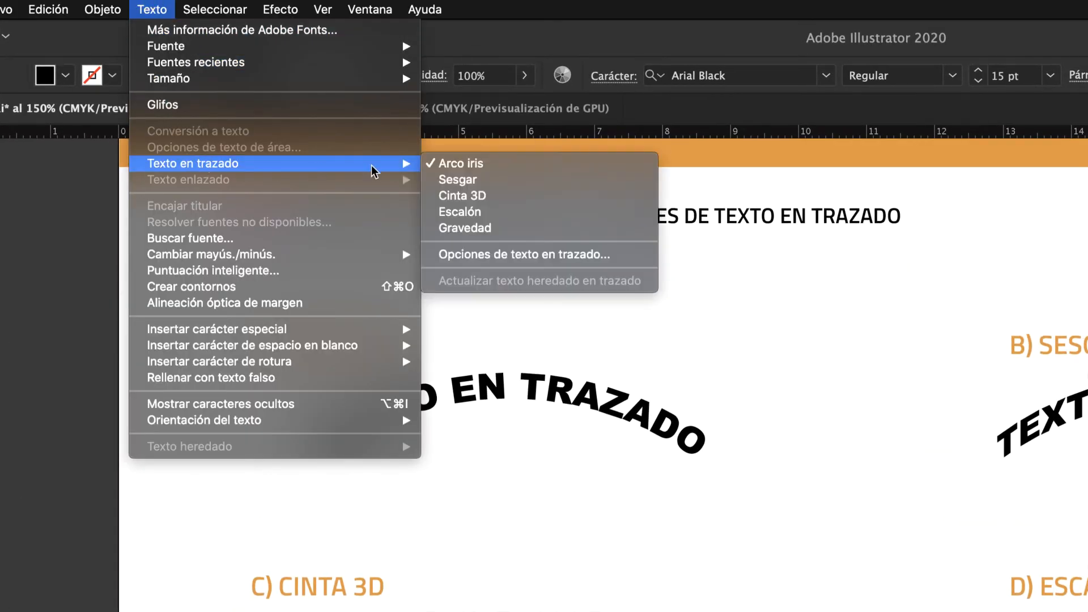
pyautogui.click(480, 230)
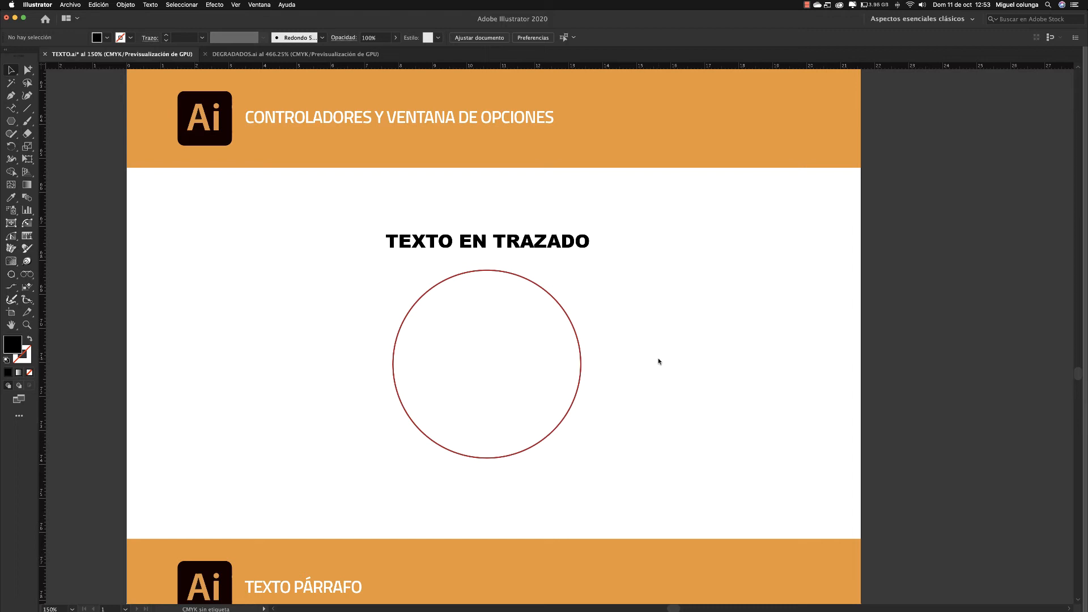
# Copy the whole TEXTO EN TRAZADO line above the circle in the CONTROLADORES Y VENTANA DE OPCIONES section.
pyautogui.press('t')
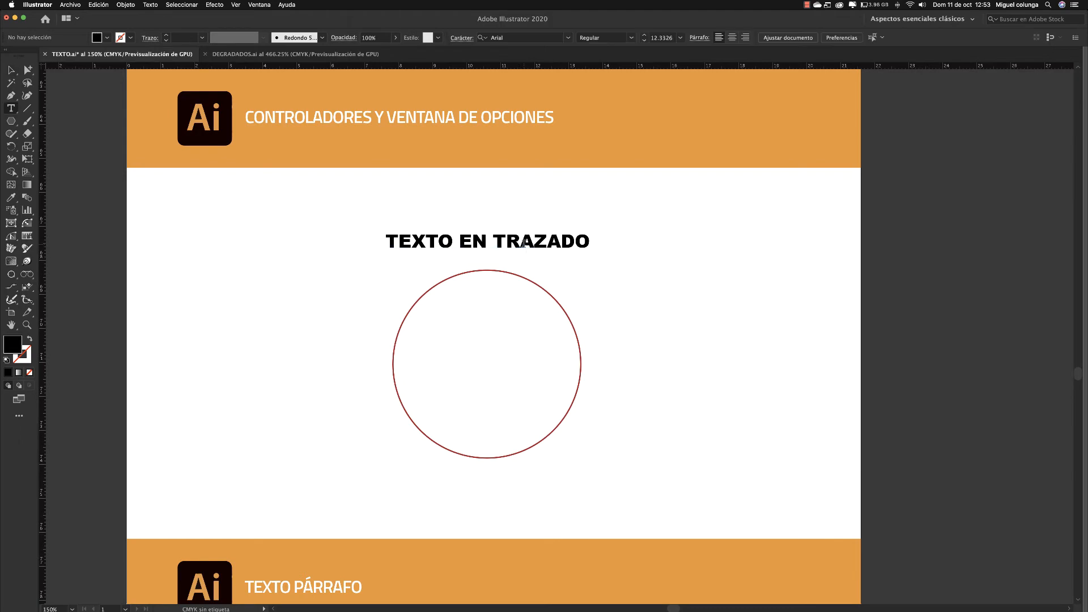
pyautogui.click(522, 244)
pyautogui.press('super+a')
pyautogui.press('super+c')
pyautogui.press('Escape')
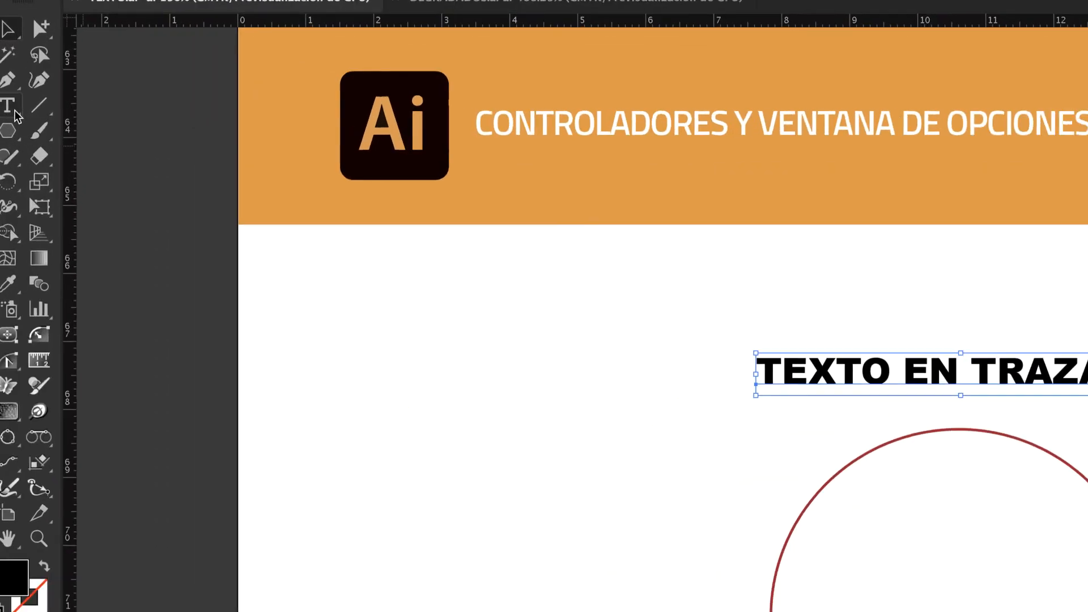
# Use the Type on a Path tool to paste the copied TEXTO EN TRAZADO around the circle, starting near its top.
pyautogui.click(13, 110)
pyautogui.click(165, 161)
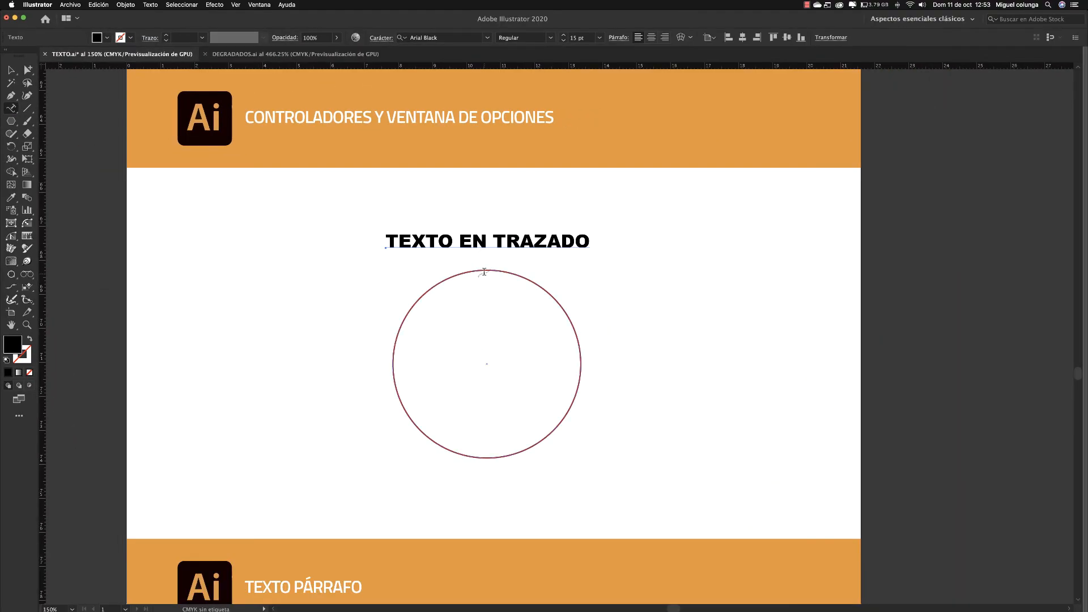
pyautogui.click(482, 270)
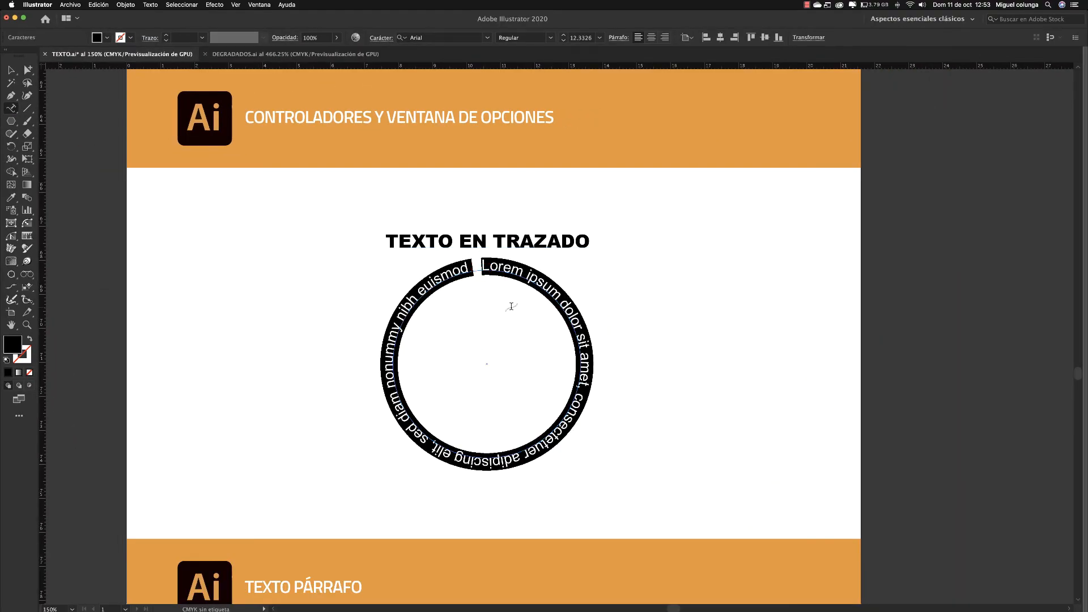
pyautogui.press('super+v')
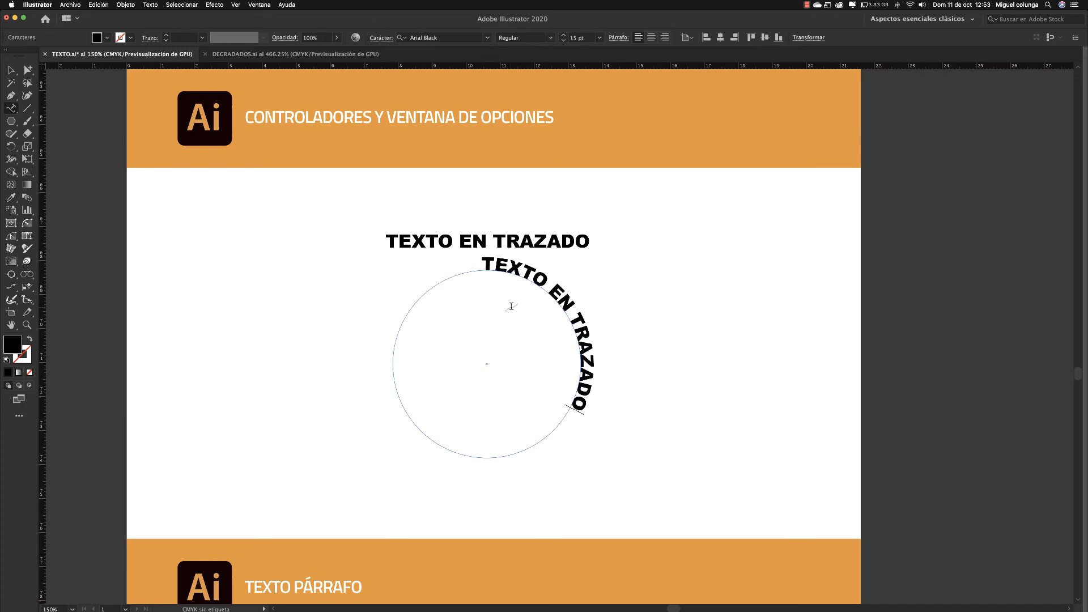
pyautogui.press('Escape')
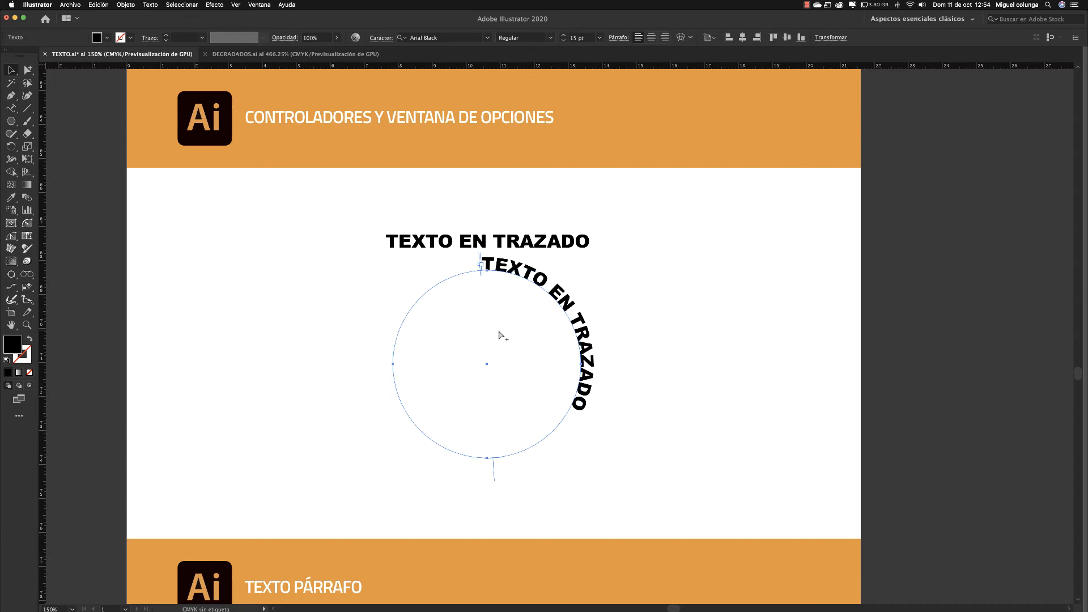
# Center the paragraph alignment of the text on the circle, and change it to right alignment.
pyautogui.press('super+plus')
pyautogui.moveTo(591, 347); pyautogui.dragTo(567, 347)
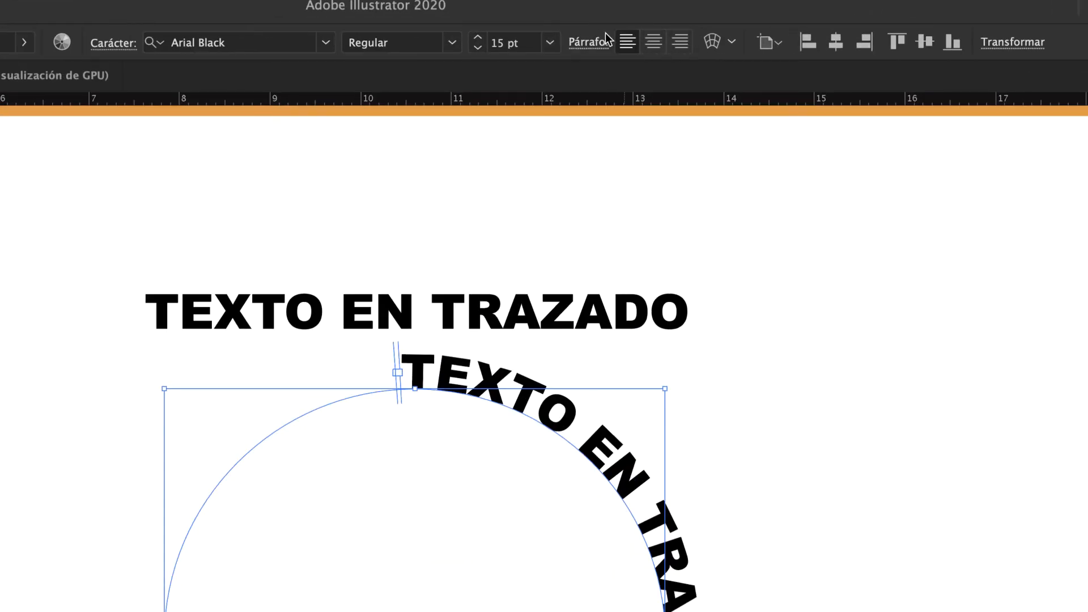
pyautogui.click(654, 42)
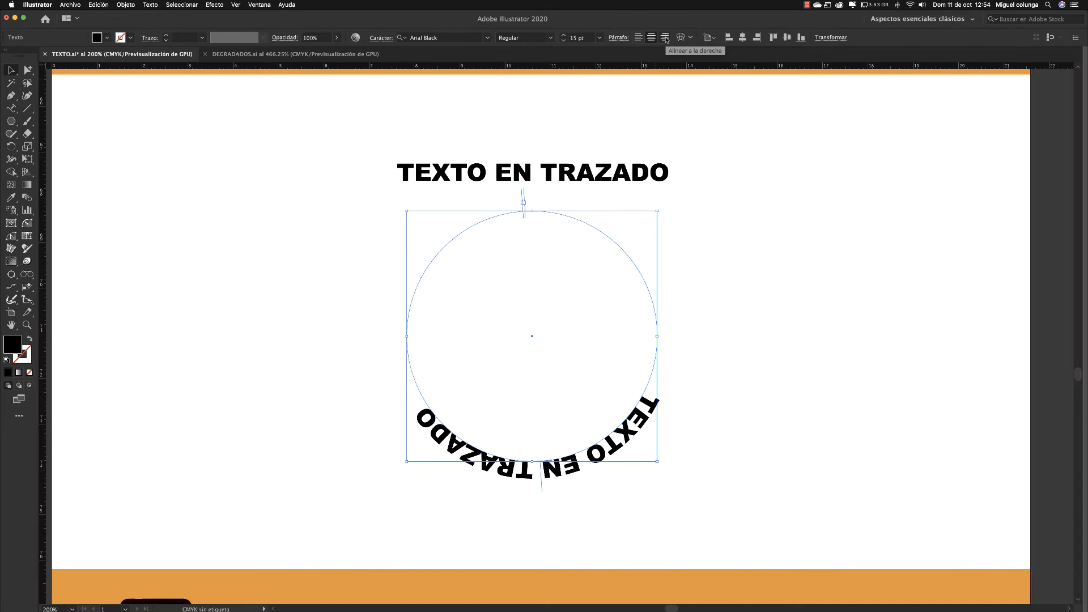
pyautogui.click(665, 38)
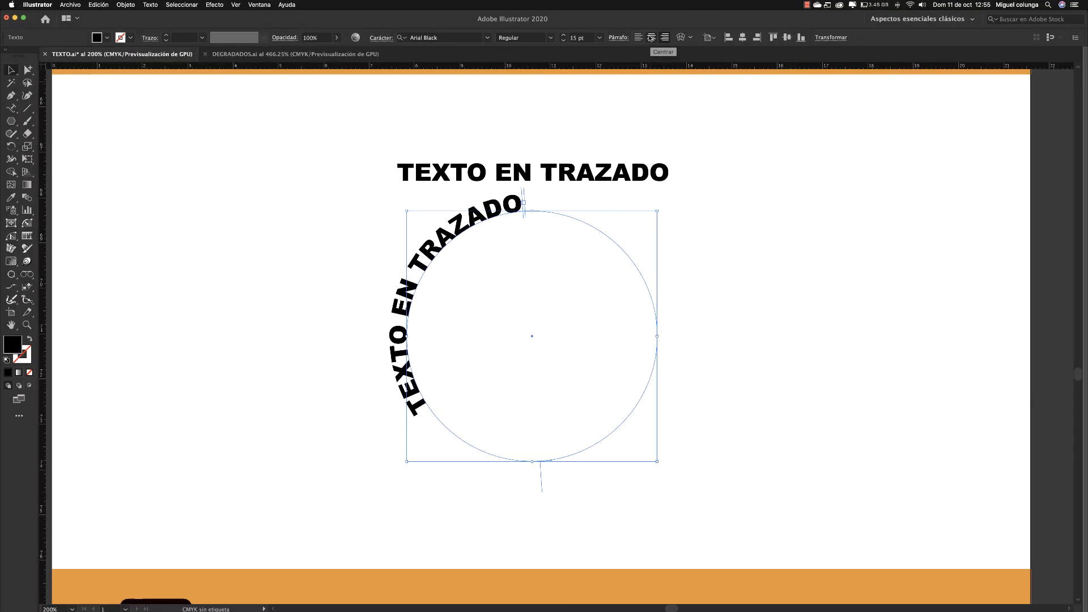
# Center the paragraph alignment of the circle text, and move its start and end brackets to the circle's rightmost and leftmost points.
pyautogui.click(654, 25)
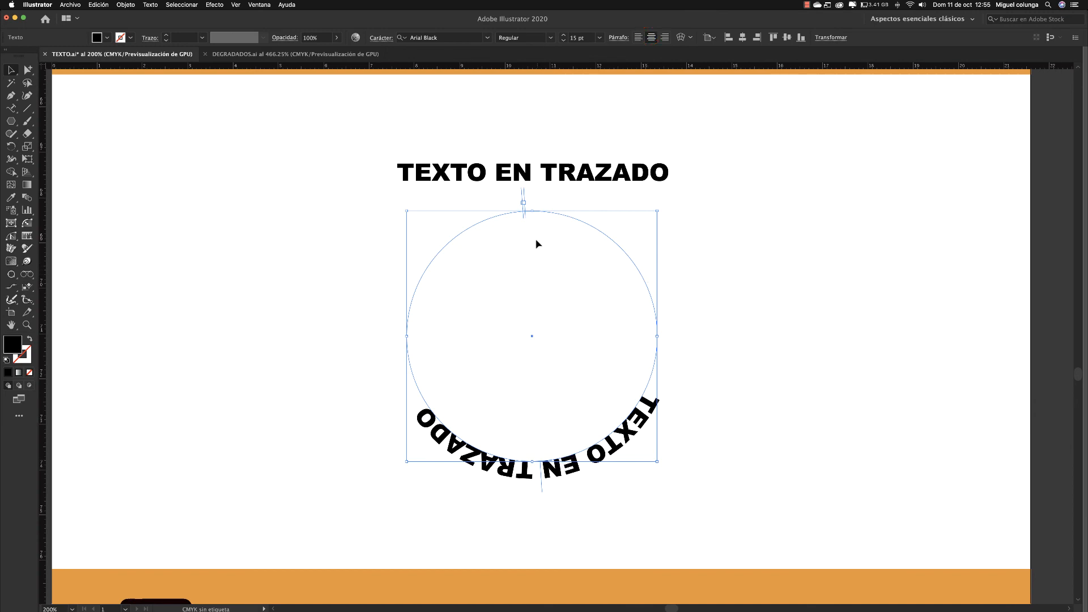
pyautogui.moveTo(526, 195); pyautogui.dragTo(604, 227)
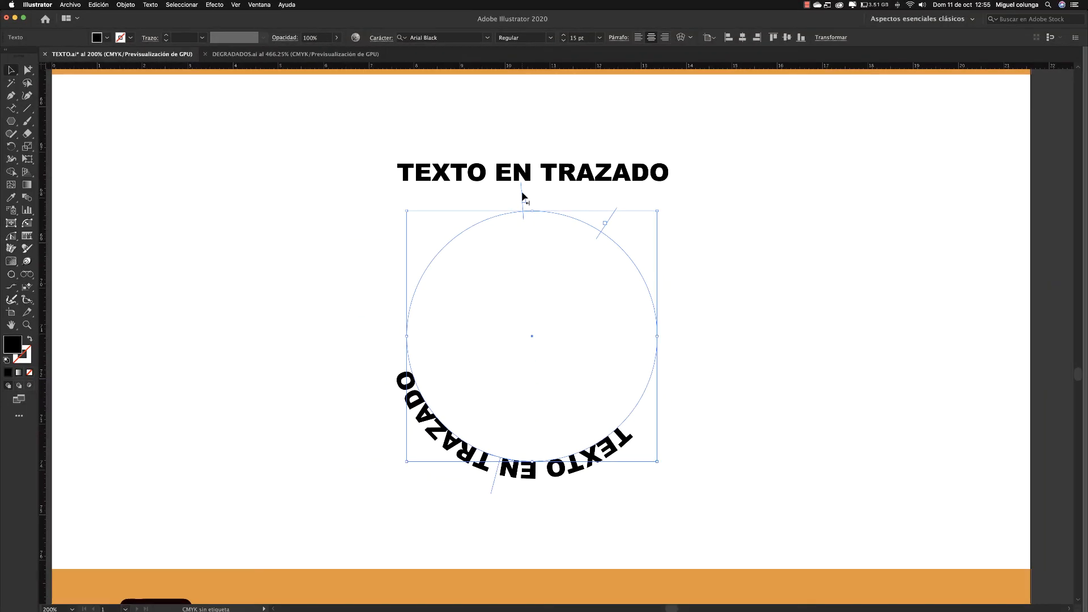
pyautogui.moveTo(522, 200); pyautogui.dragTo(348, 307)
pyautogui.moveTo(435, 251); pyautogui.dragTo(413, 334)
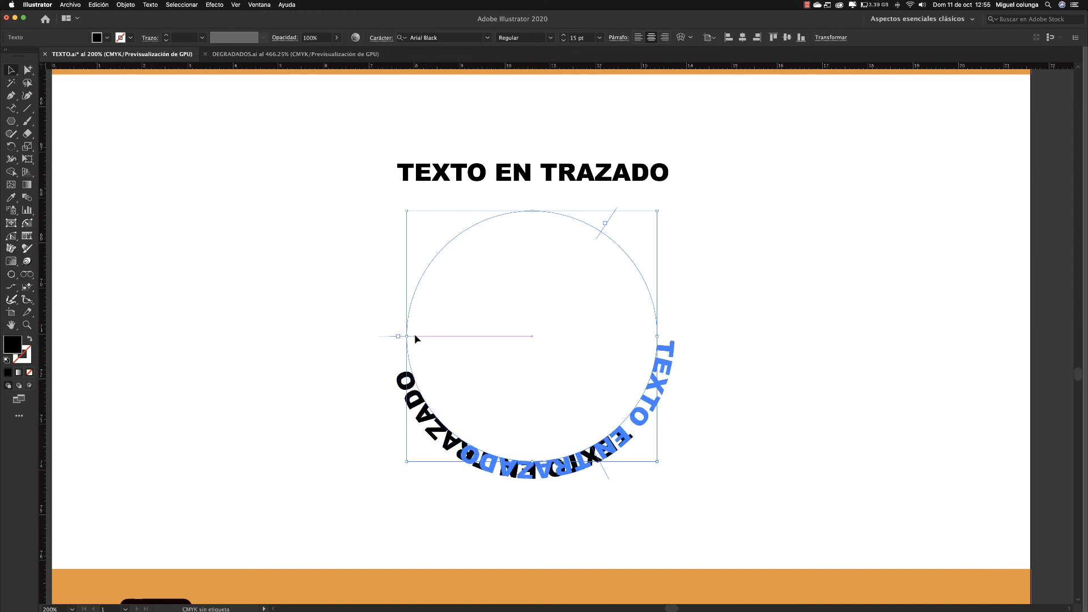
pyautogui.moveTo(608, 219); pyautogui.dragTo(664, 339)
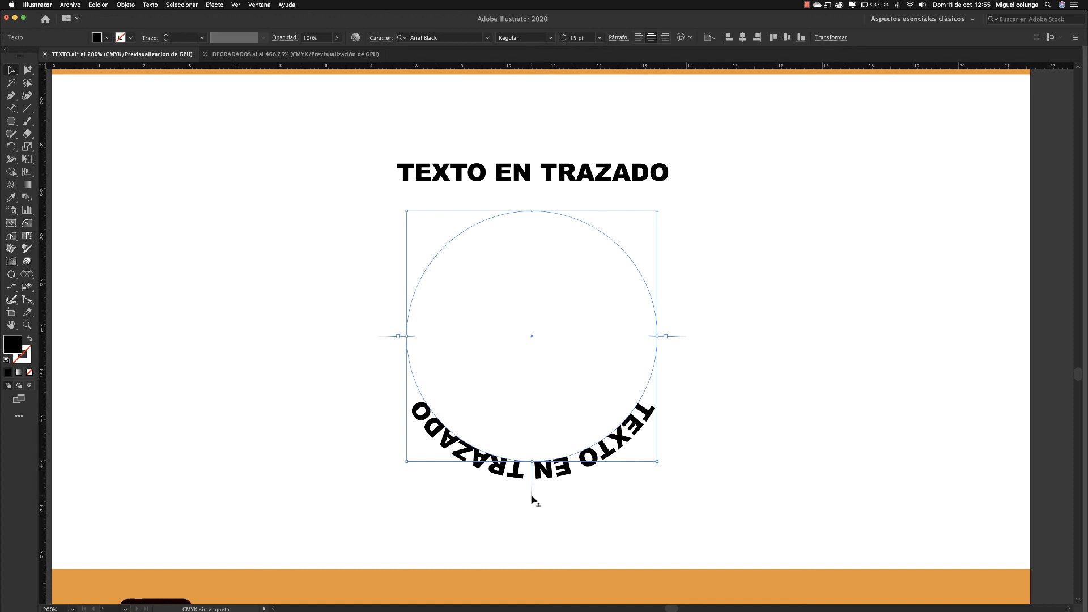
# Try sliding the text along the circle with its center bracket, and undo the moves.
pyautogui.moveTo(531, 494); pyautogui.dragTo(577, 502)
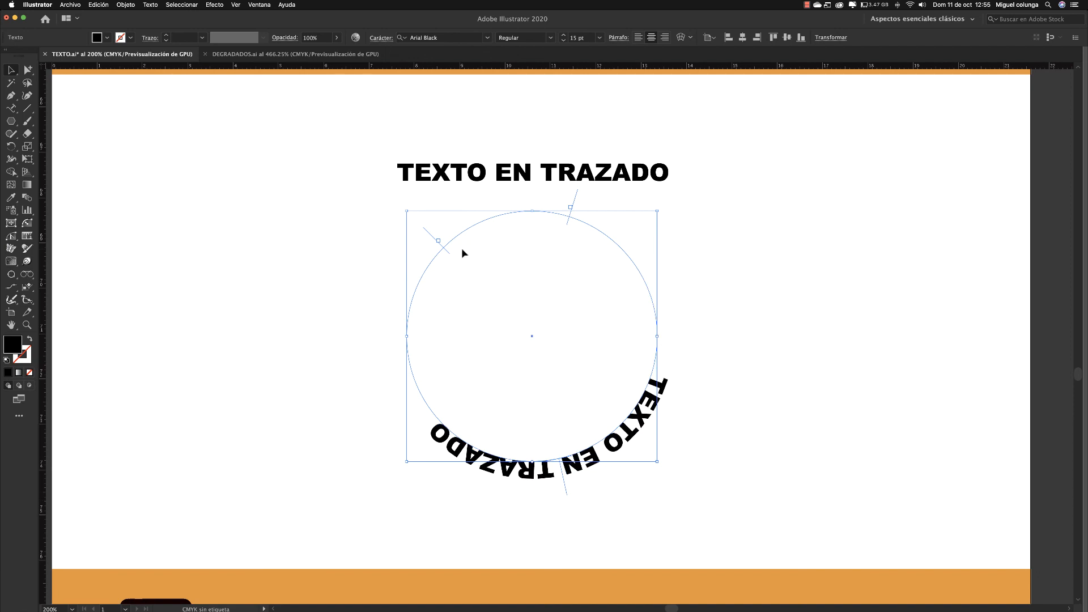
pyautogui.press('super+z')
pyautogui.press('super+z')
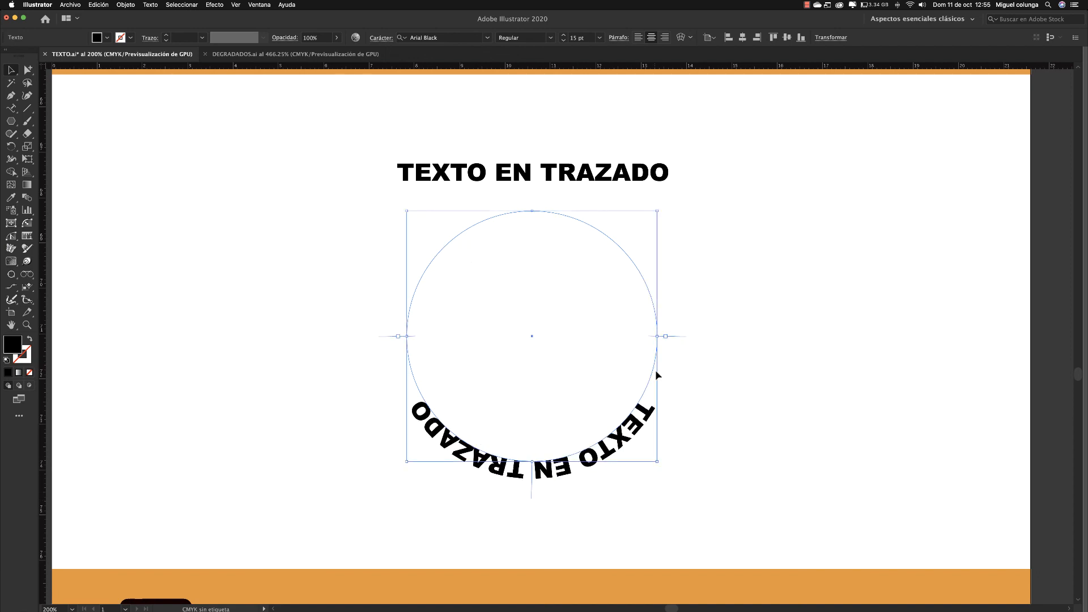
# Flip the text to the inside of the circle with its center bracket, move it to the upper arc, and deselect it.
pyautogui.click(533, 498)
pyautogui.moveTo(531, 498); pyautogui.dragTo(532, 450)
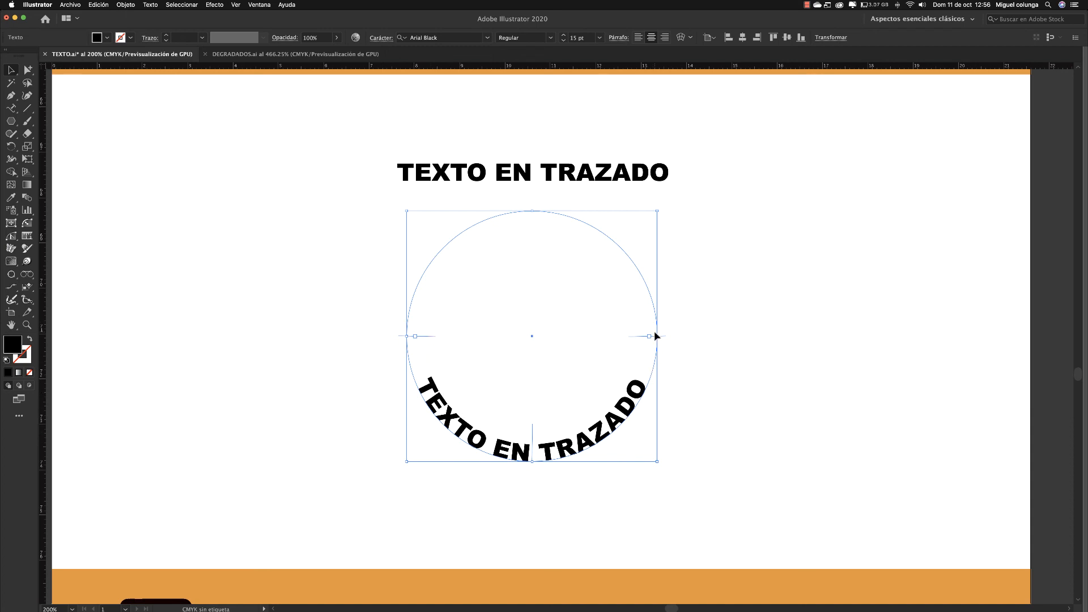
pyautogui.moveTo(532, 427); pyautogui.dragTo(529, 289)
pyautogui.click(711, 359)
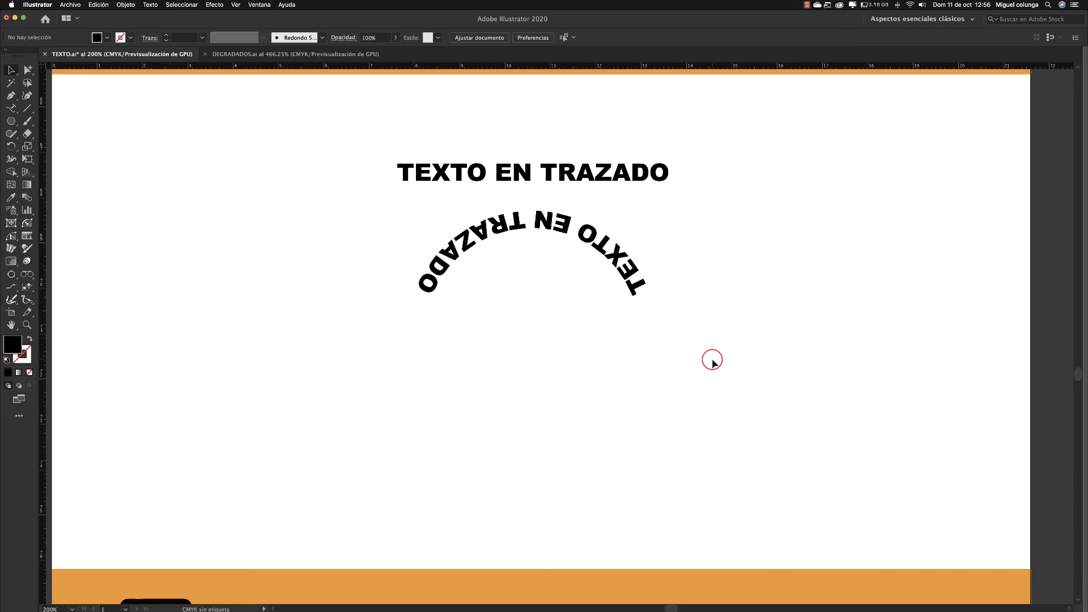